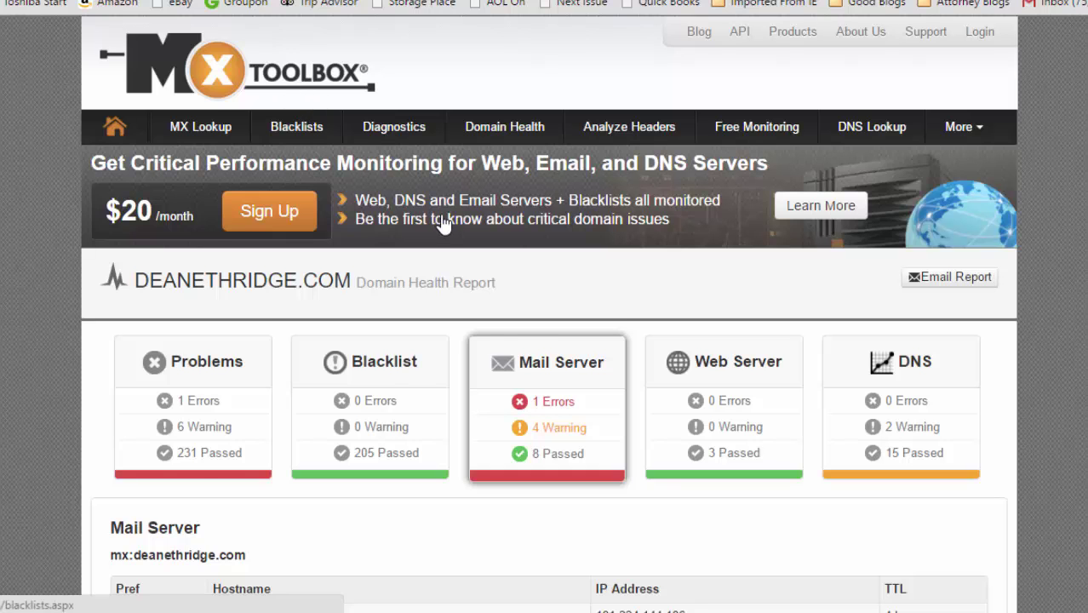
Review the Mail Server section of the MxToolbox domain health report, including the DMARC and SMTP test results.
scroll(493, 274, down, 2)
scroll(535, 219, down, 1)
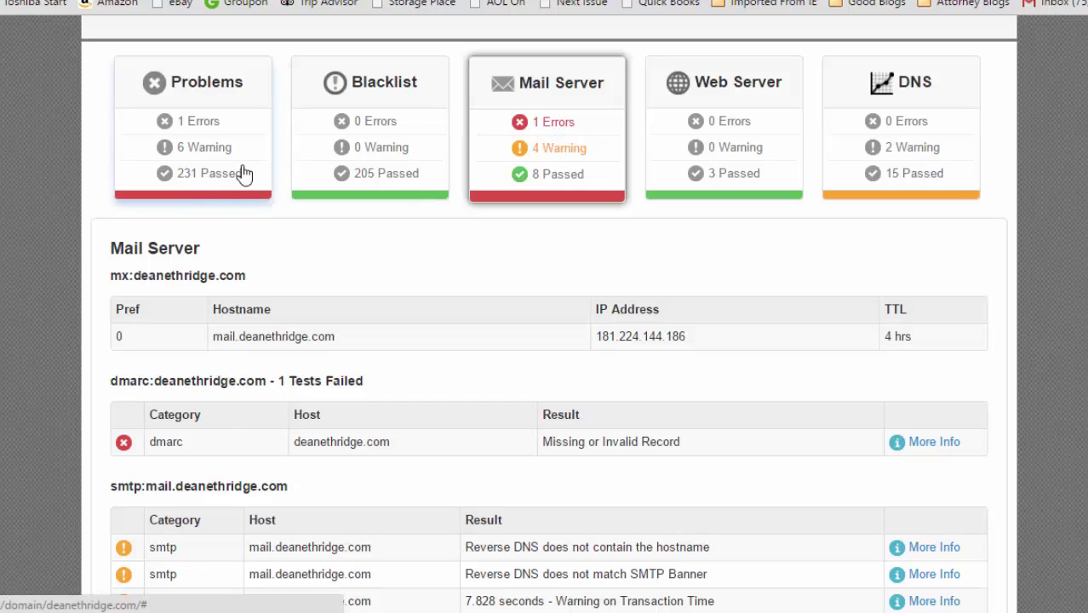
scroll(413, 235, down, 2)
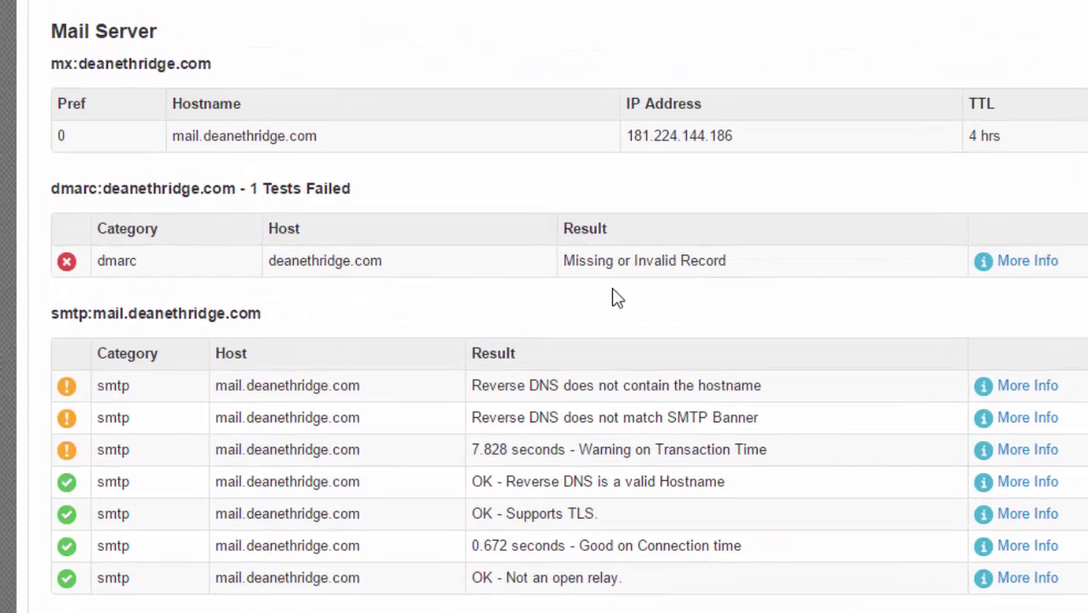
scroll(672, 278, up, 3)
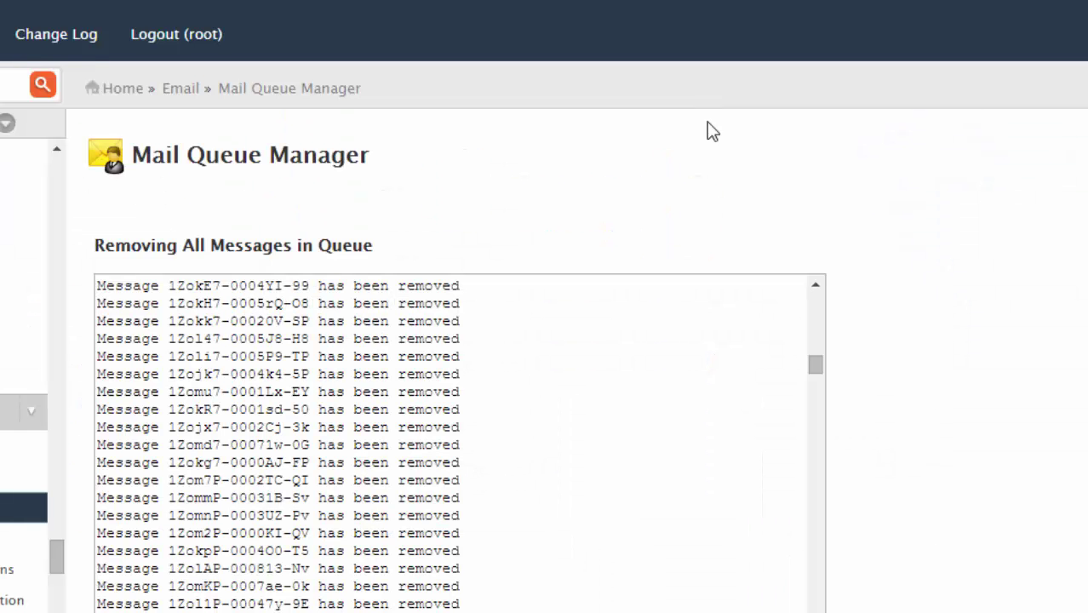
Look through the Mail Queue Manager log of messages removed from the server's mail queue.
scroll(775, 228, down, 5)
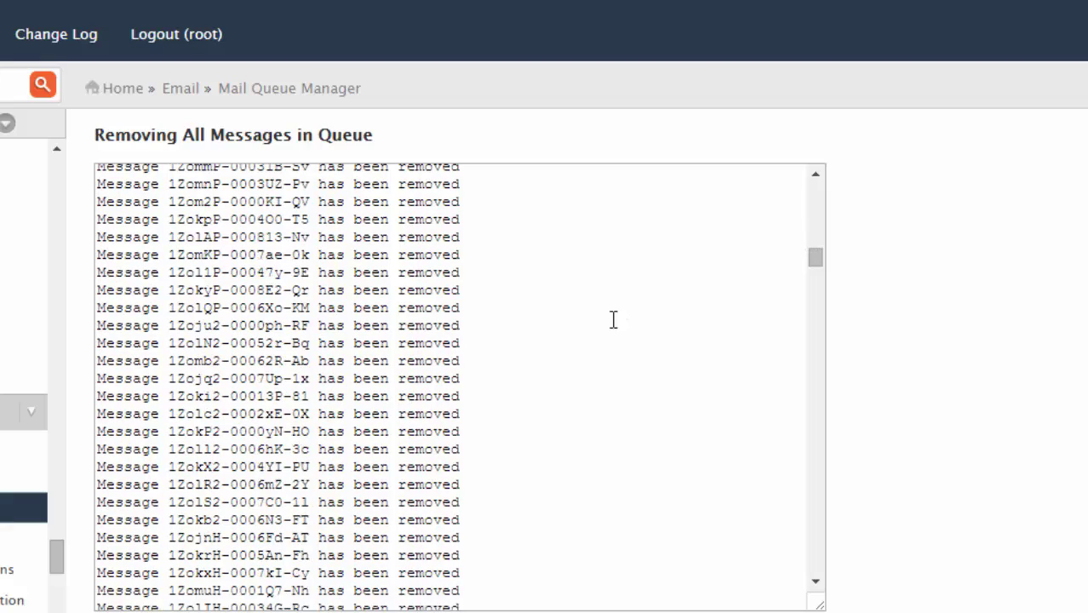
scroll(493, 367, up, 5)
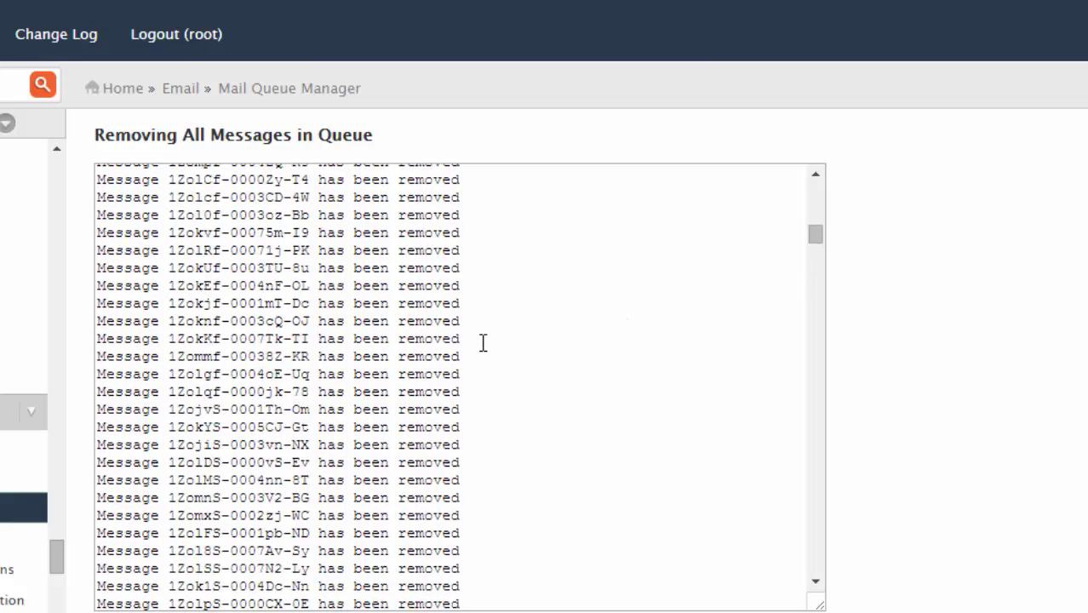
scroll(482, 342, up, 10)
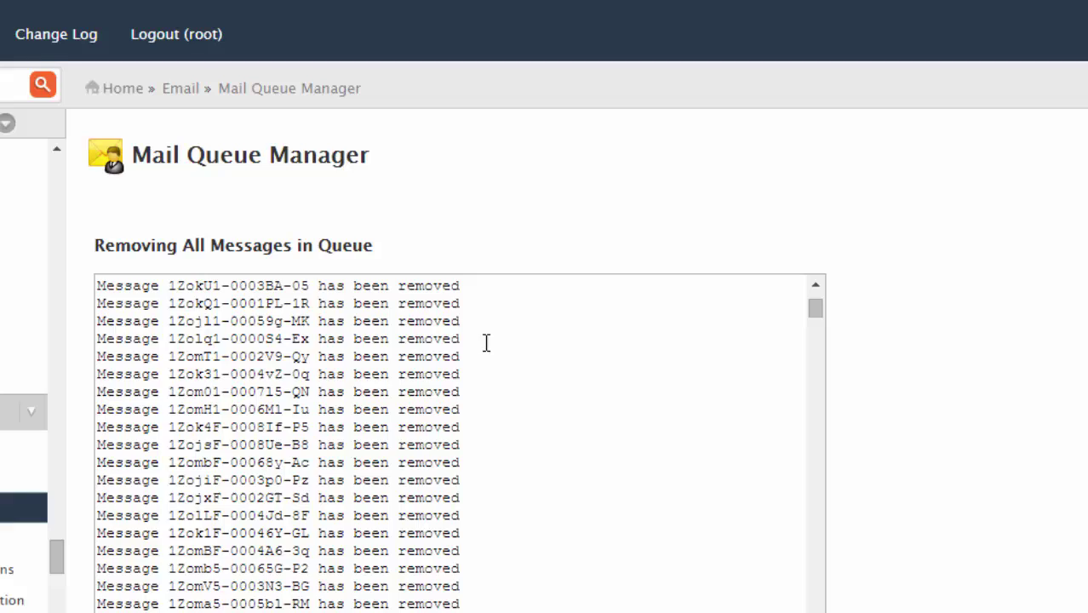
scroll(494, 344, down, 10)
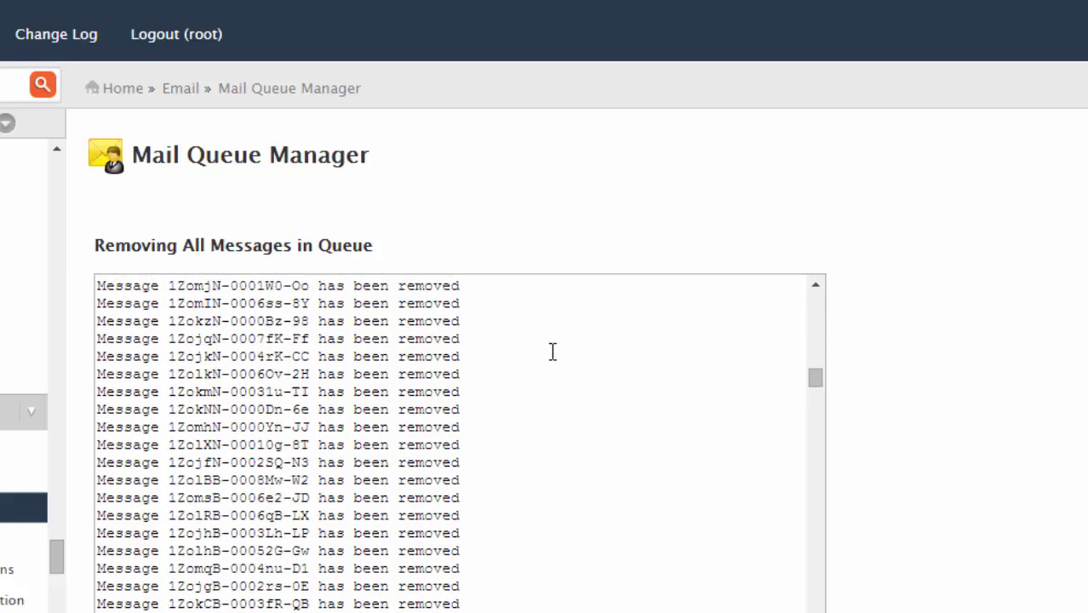
scroll(545, 353, down, 10)
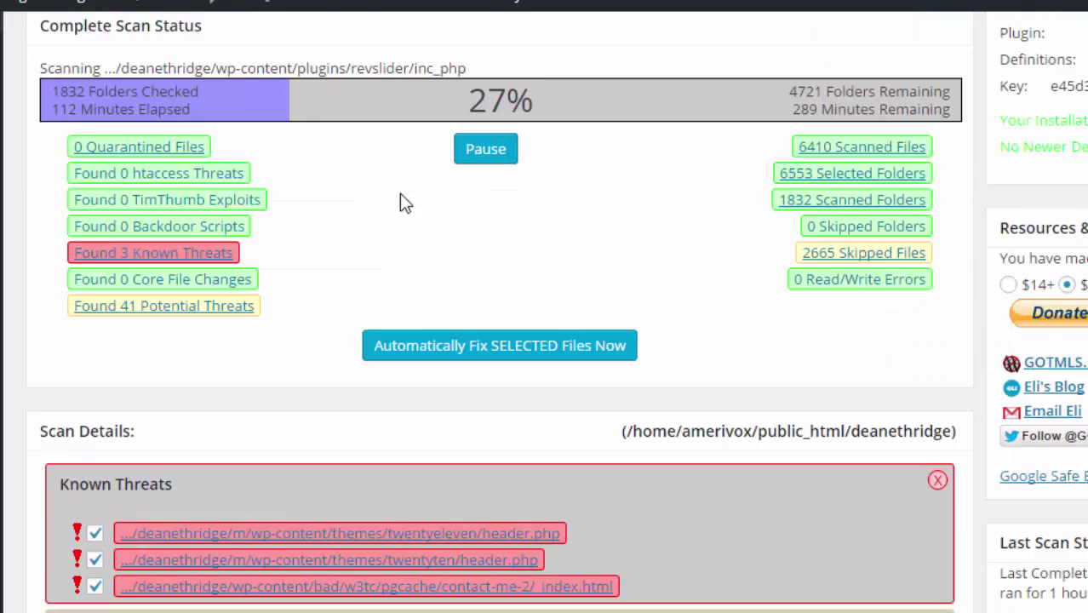
Examine the Anti-Malware scan status and the detected threats on both WordPress sites.
scroll(404, 202, up, 5)
scroll(433, 223, down, 3)
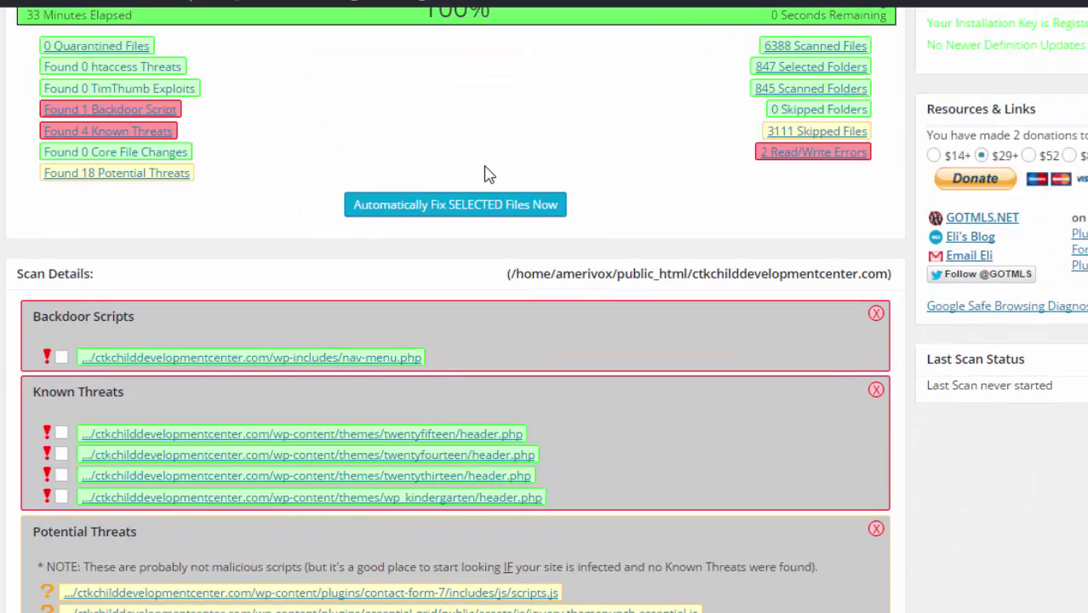
scroll(553, 234, up, 2)
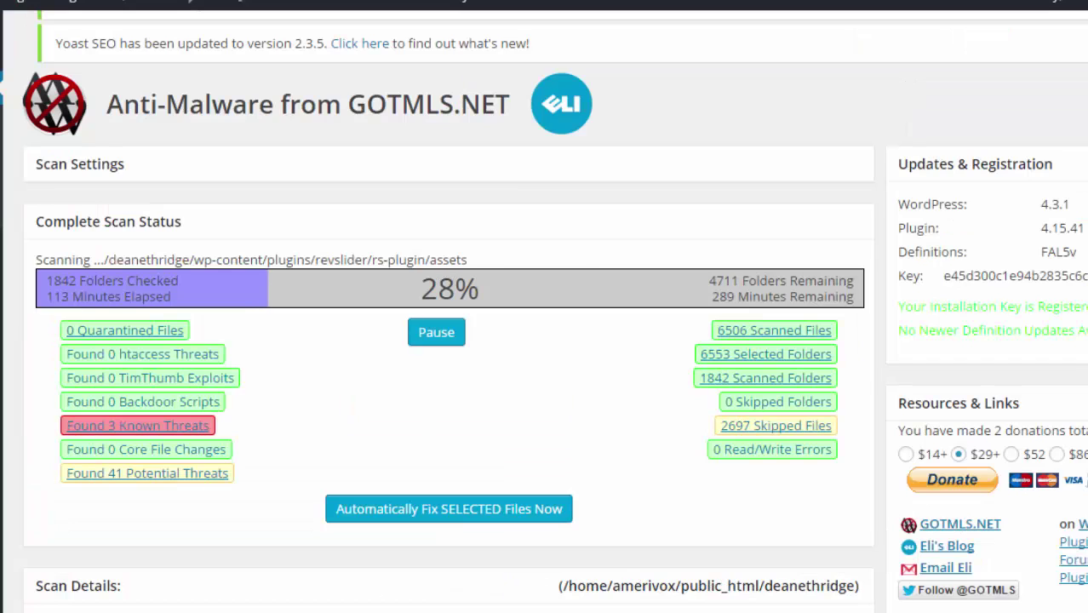
scroll(587, 275, down, 3)
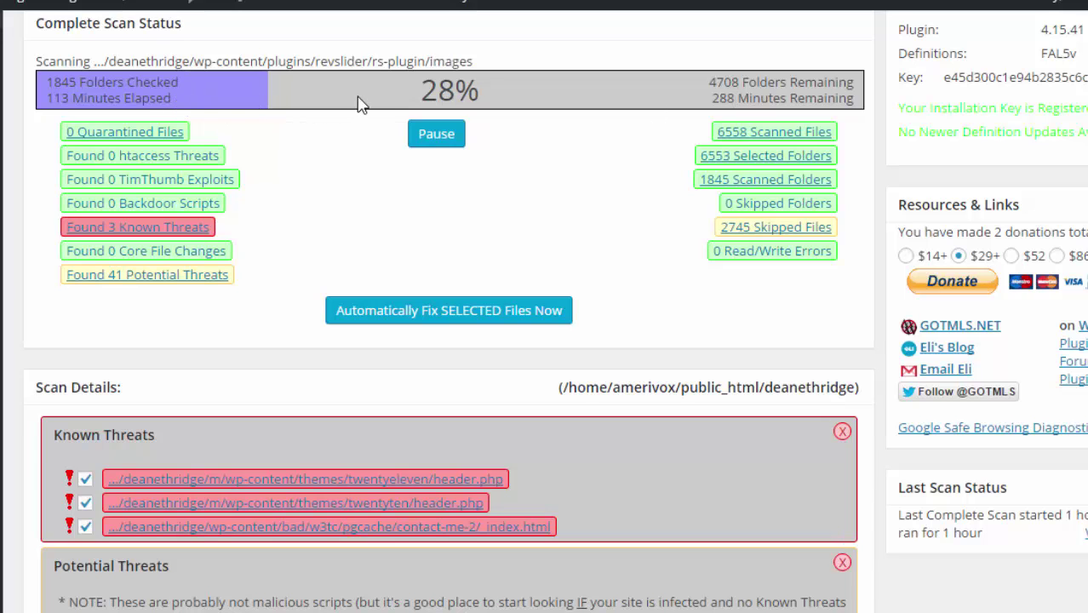
scroll(272, 205, down, 4)
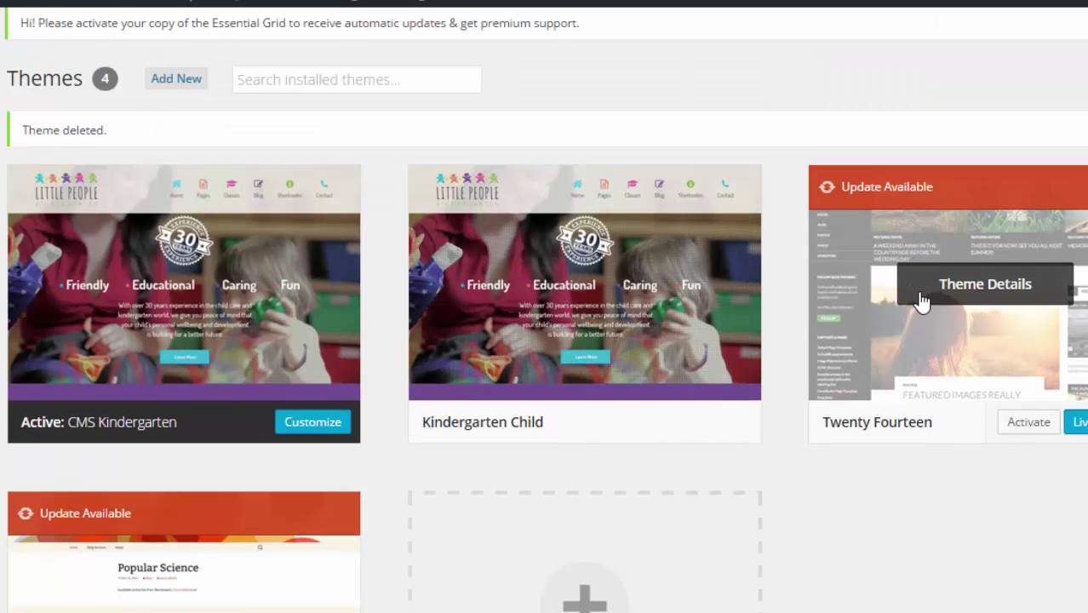
Delete the unused Twenty Fourteen theme from the kindergarten site's installed themes and confirm the deletion.
scroll(937, 299, down, 2)
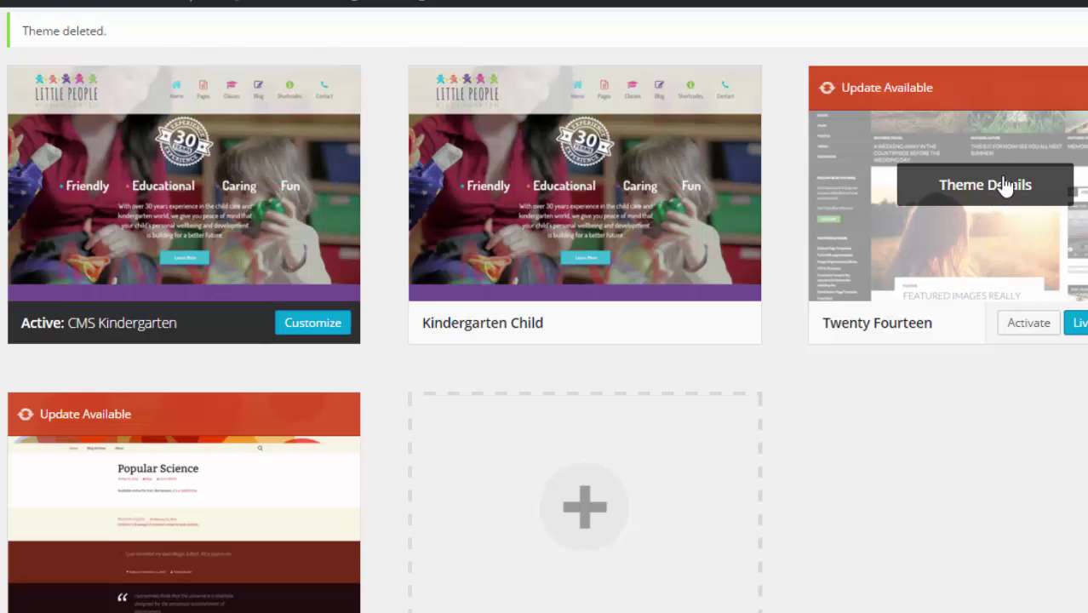
scroll(997, 196, up, 2)
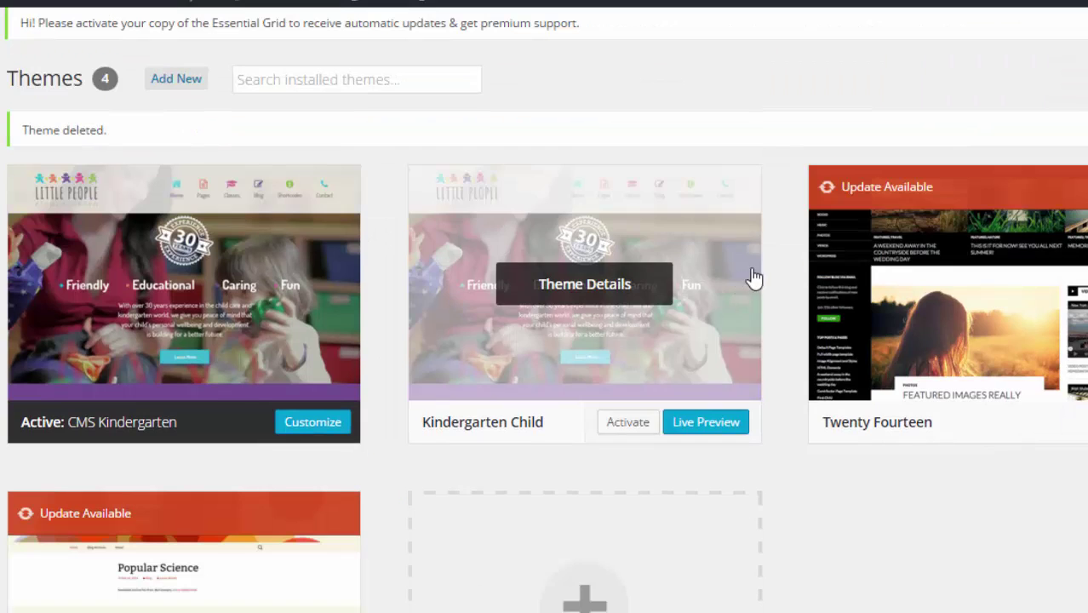
click(945, 273)
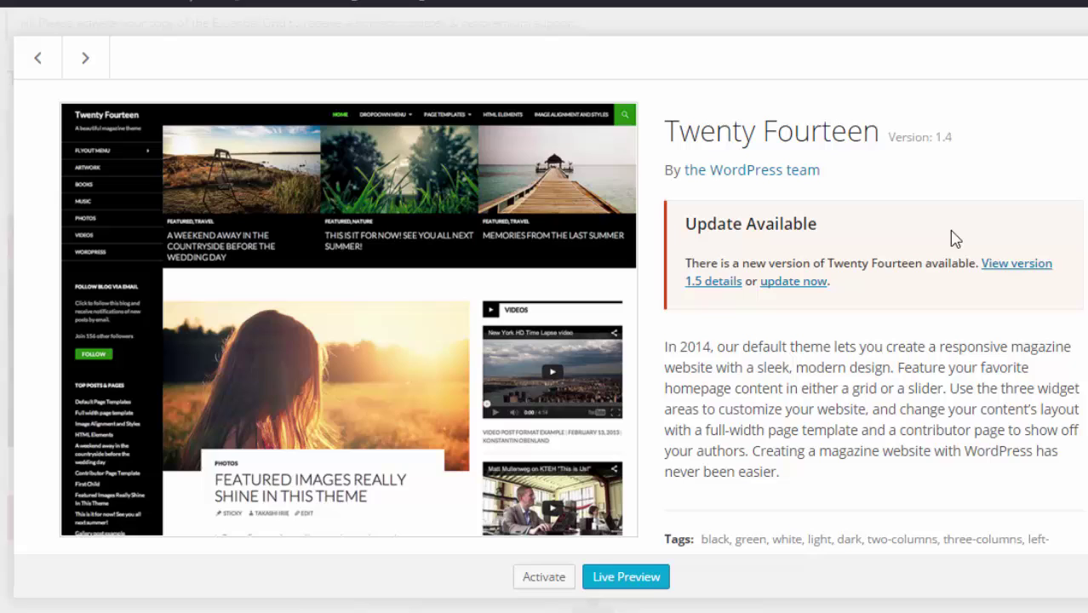
scroll(1005, 287, down, 2)
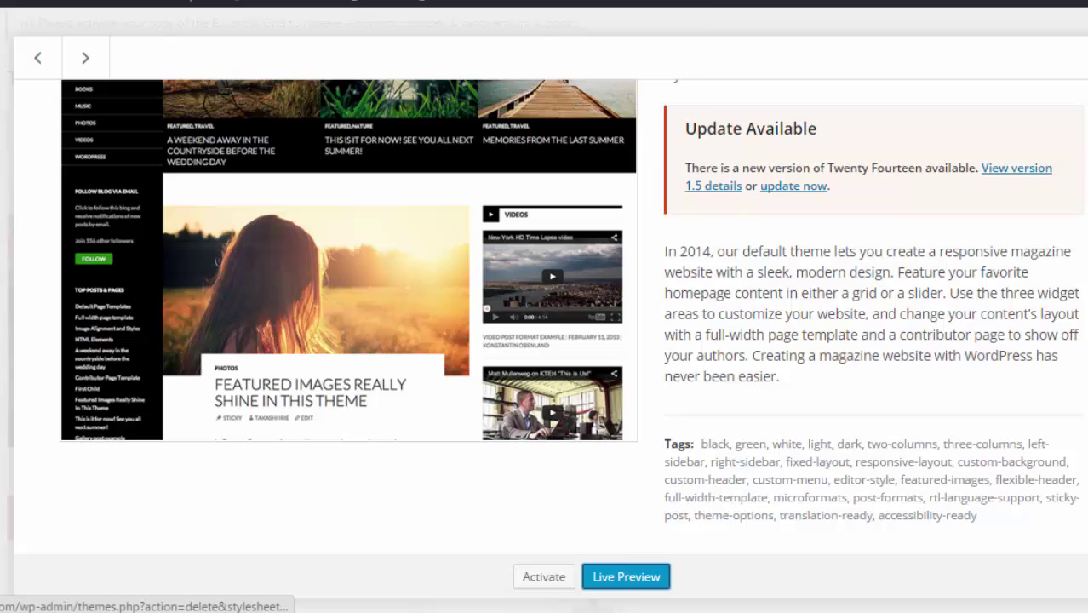
click(1082, 577)
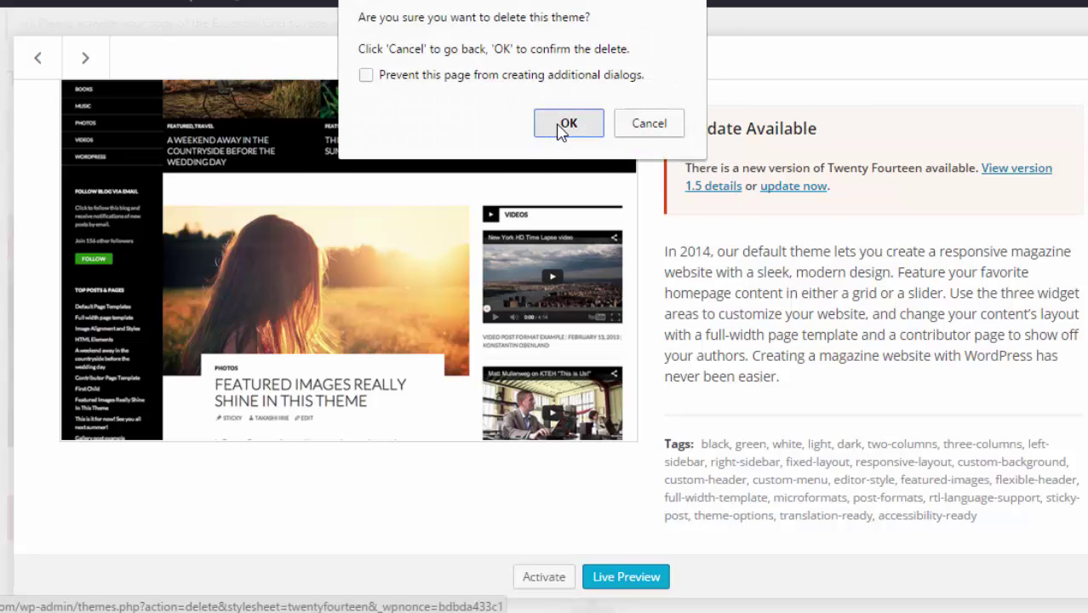
click(567, 124)
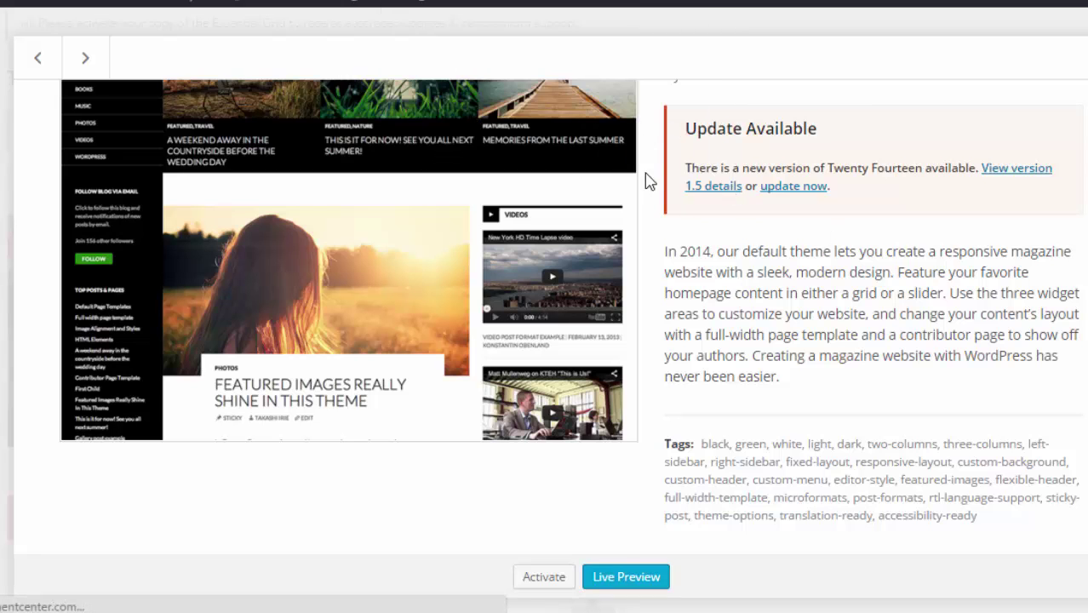
Delete the unused Twenty Thirteen theme from the installed themes and confirm the deletion.
scroll(682, 200, down, 2)
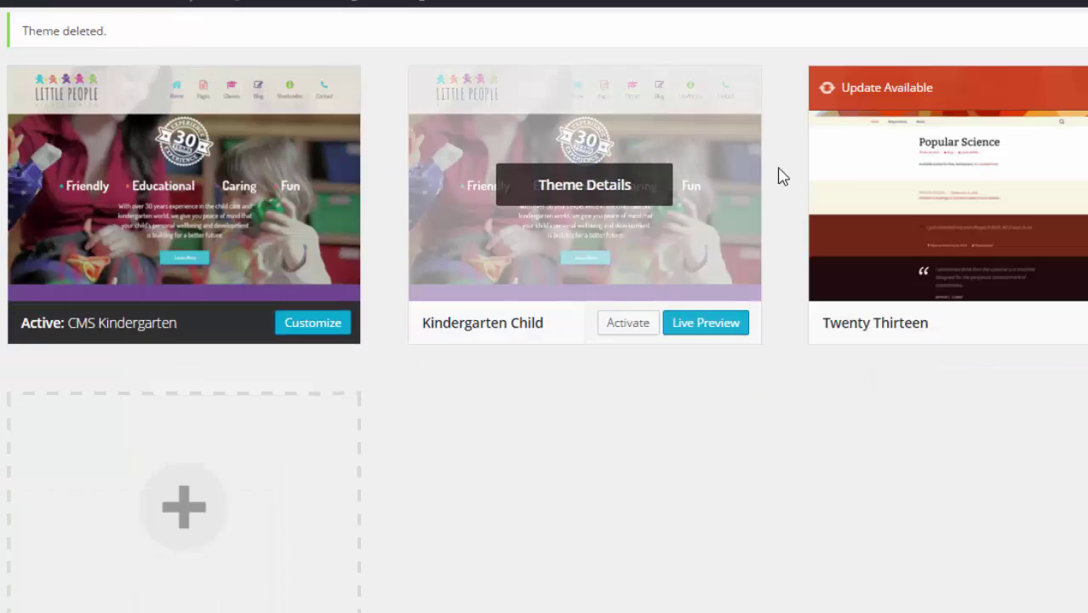
click(978, 219)
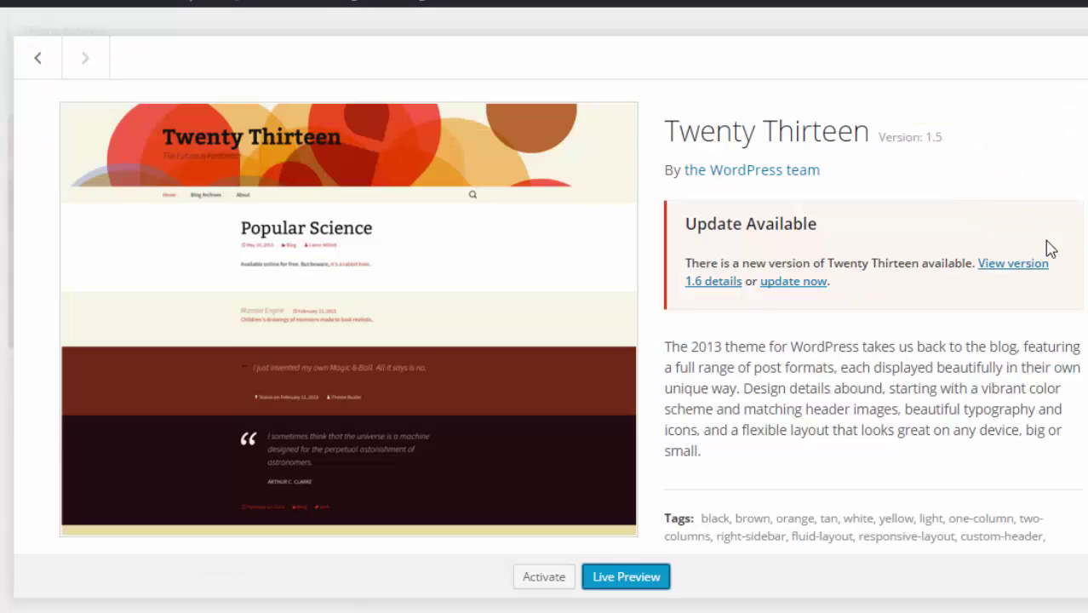
scroll(1049, 243, down, 1)
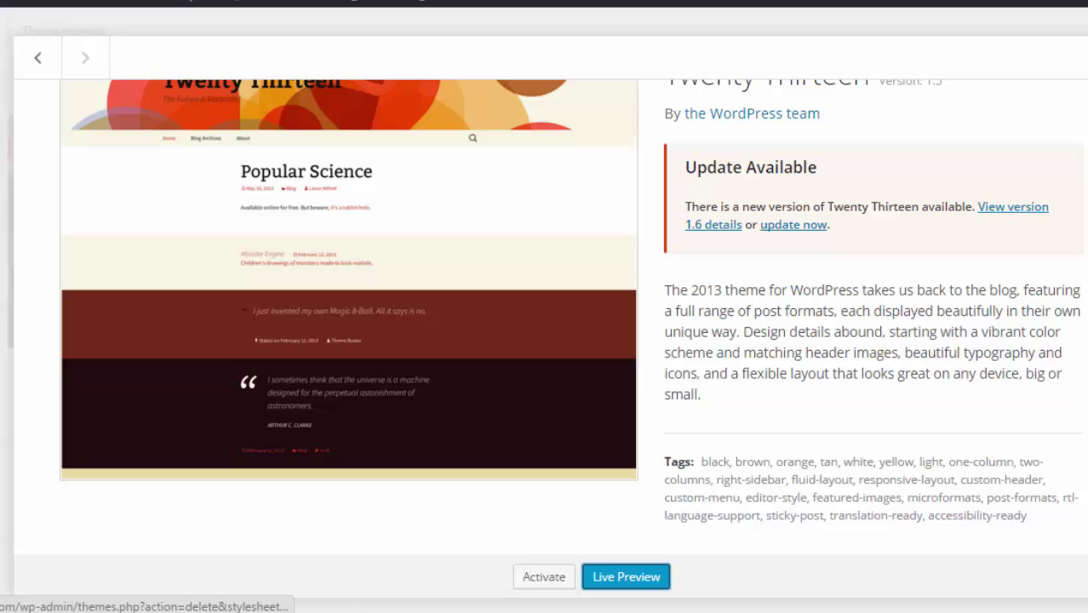
click(1080, 576)
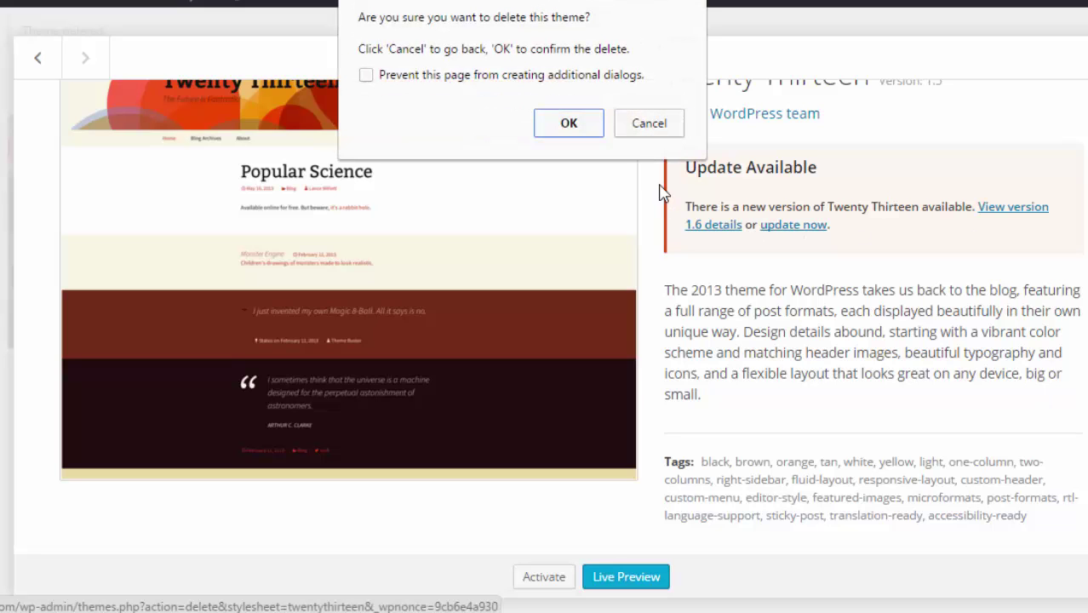
click(577, 134)
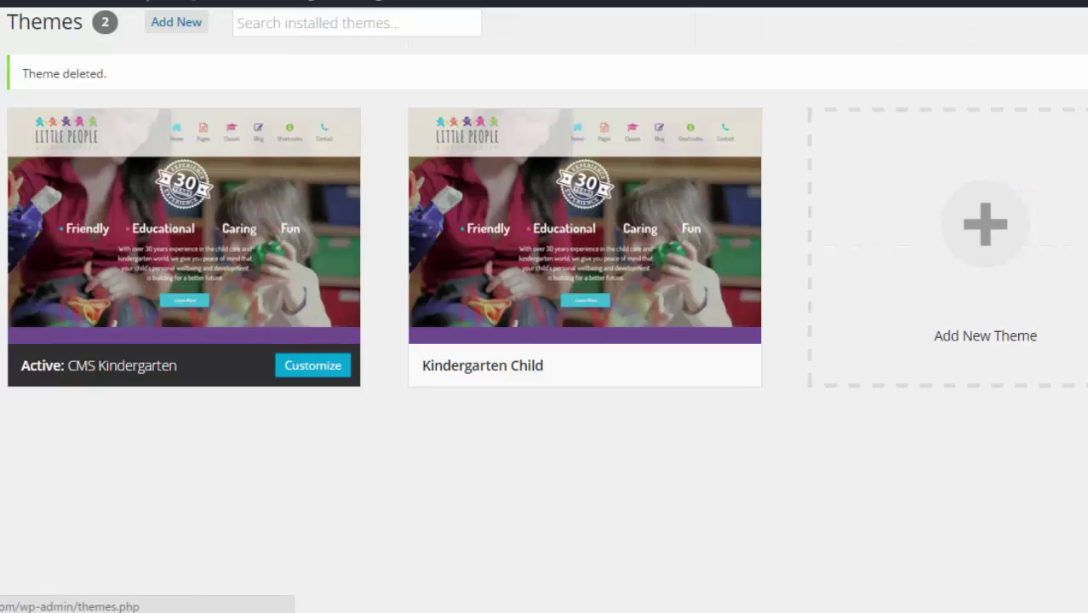
Open the kindergarten site's installed plugins list and look through it.
scroll(231, 255, down, 3)
click(34, 345)
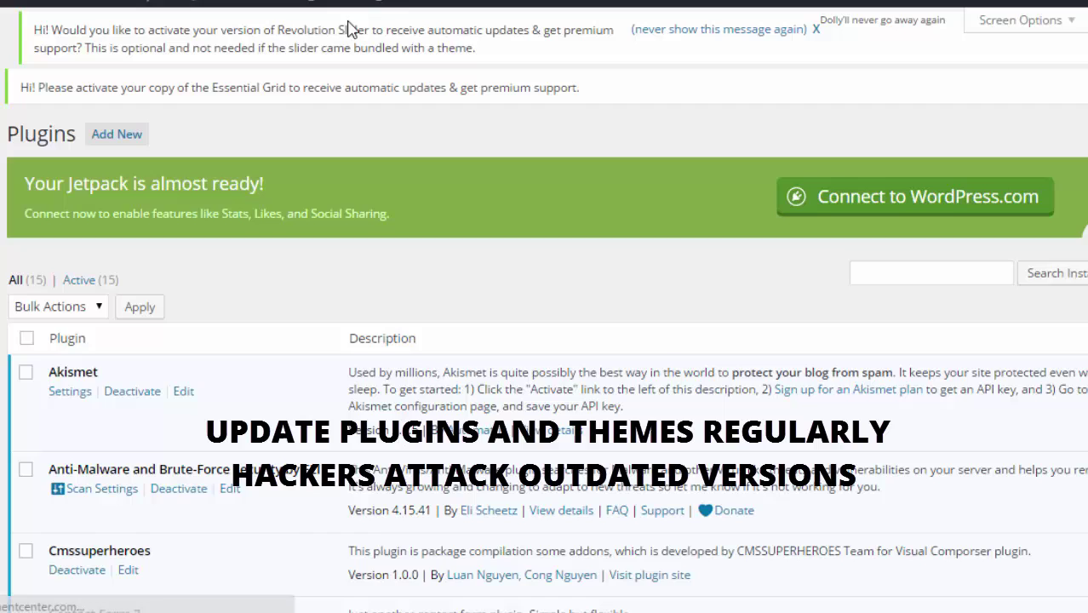
scroll(299, 139, down, 3)
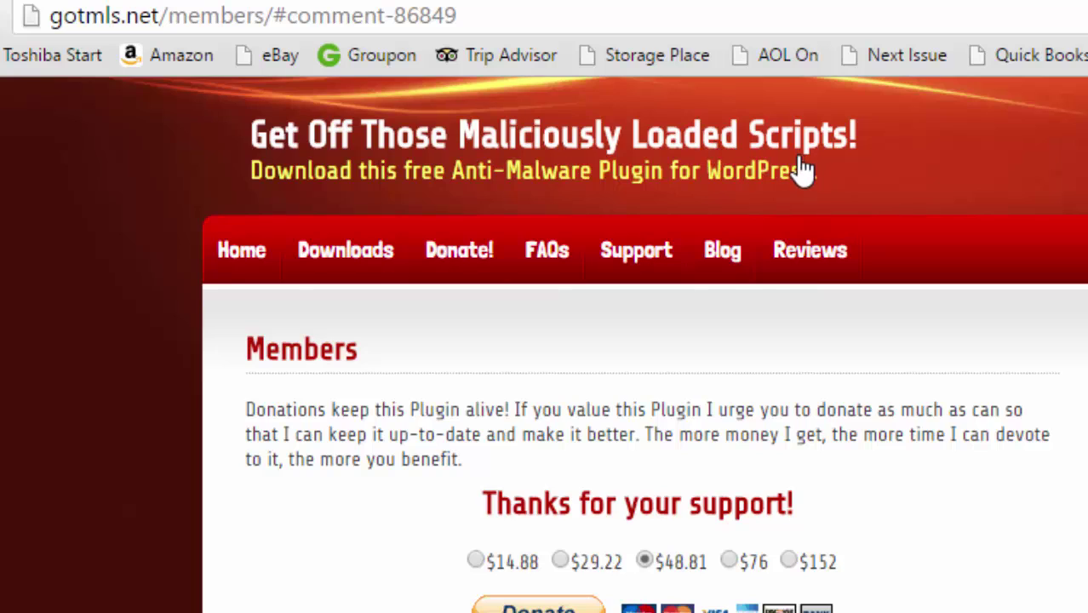
Read through the GOTMLS.NET Members page, including the donation options and member comments.
scroll(682, 191, down, 2)
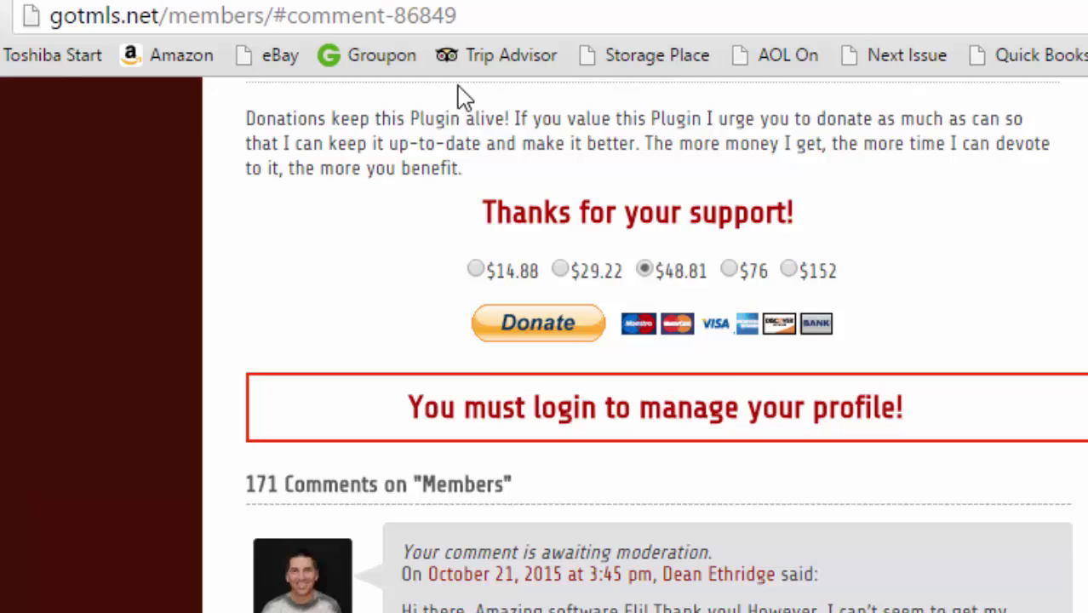
scroll(498, 151, up, 2)
scroll(511, 241, down, 3)
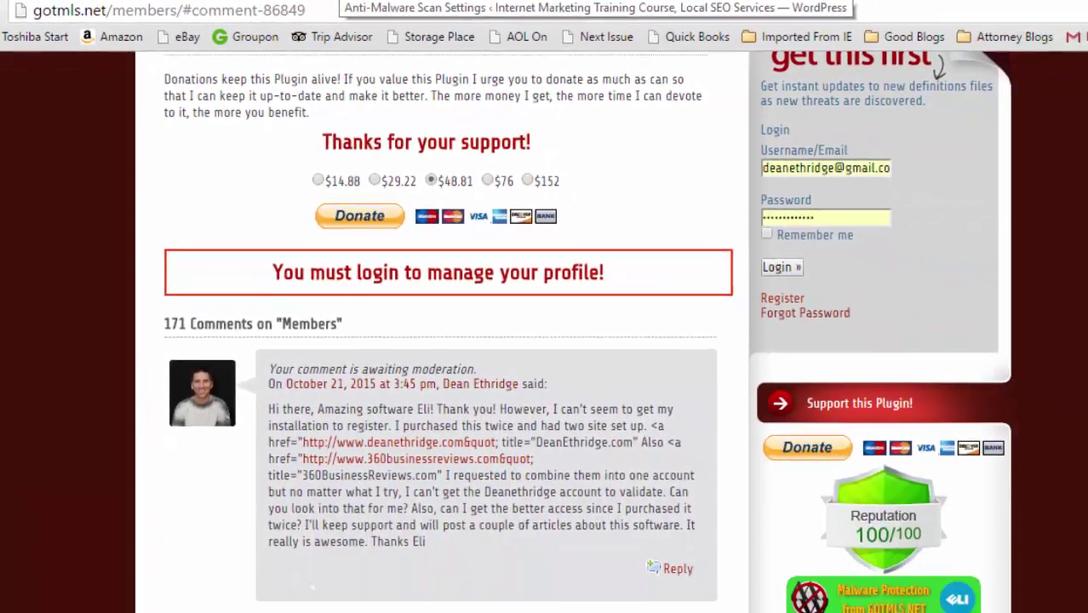
Switch to the WordPress Anti-Malware pages and examine the known and potential threats listed for both sites.
click(818, 0)
scroll(568, 221, down, 10)
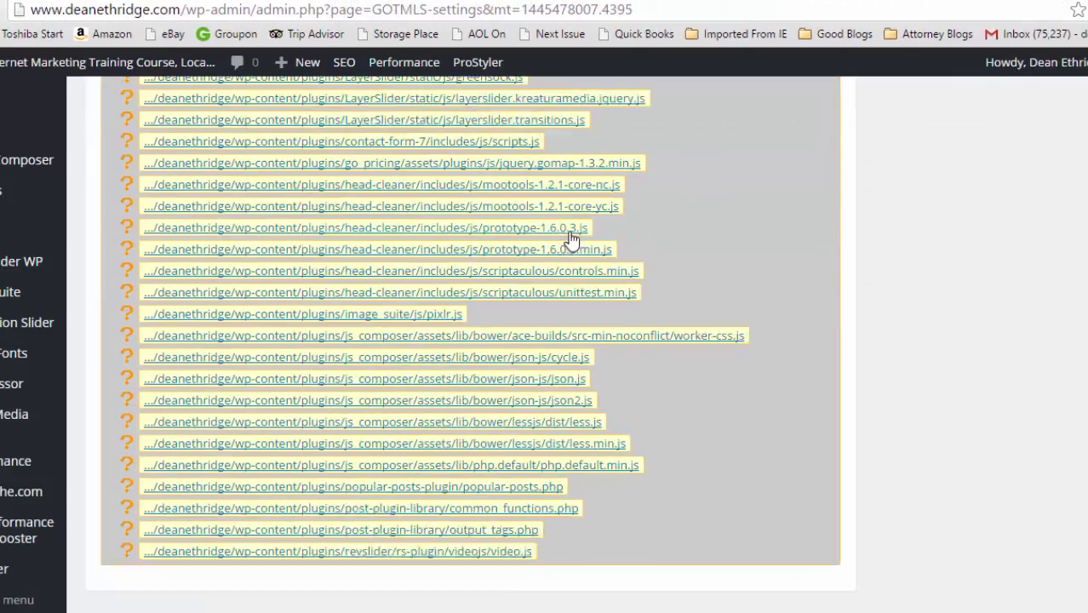
scroll(563, 250, up, 15)
mouse_move(400, 62)
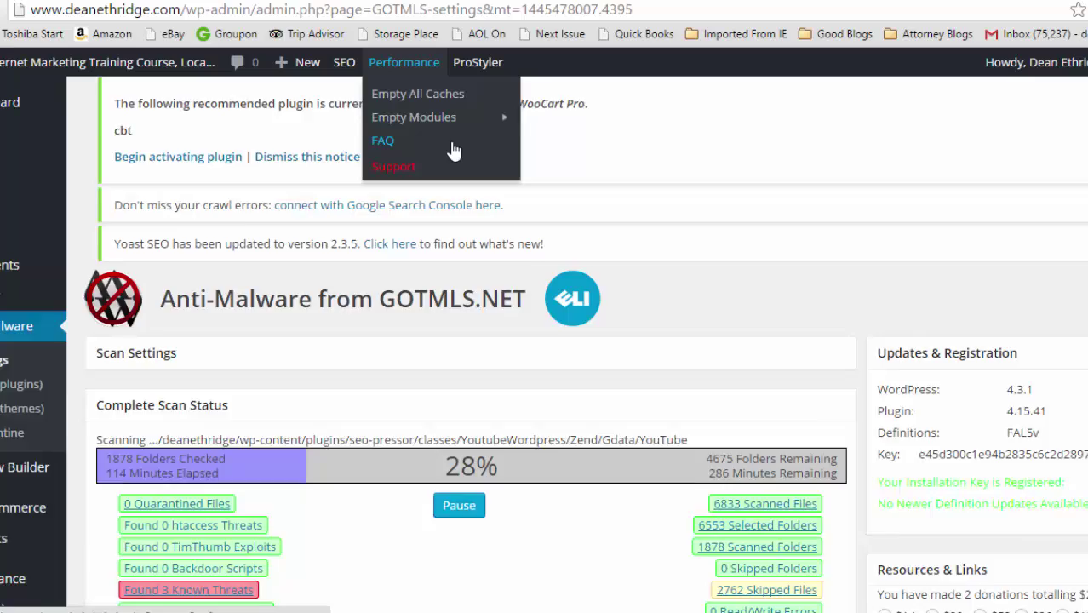
scroll(483, 251, down, 1)
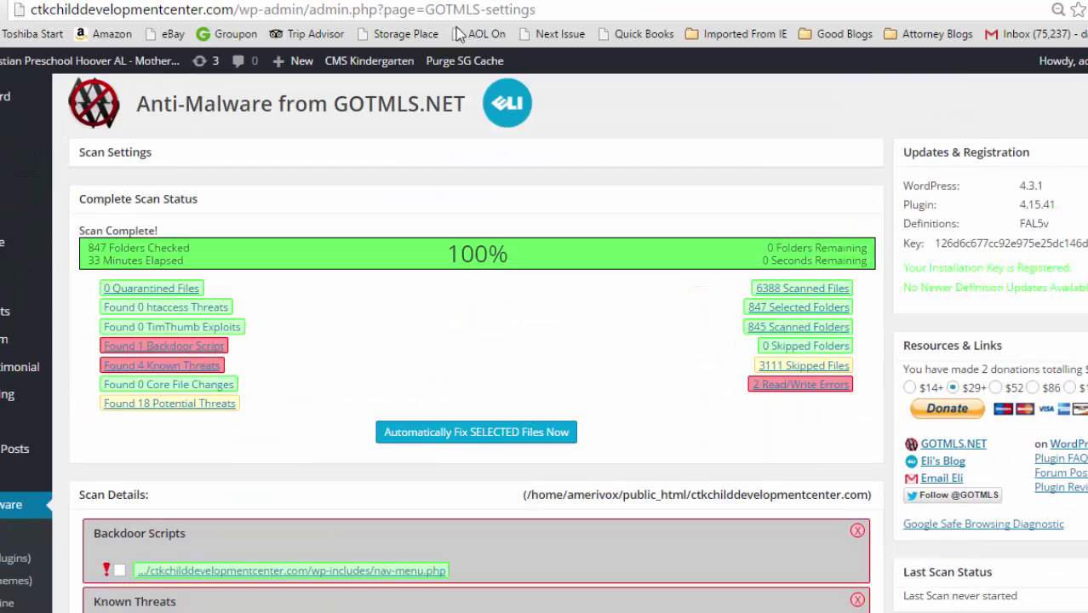
scroll(528, 283, down, 7)
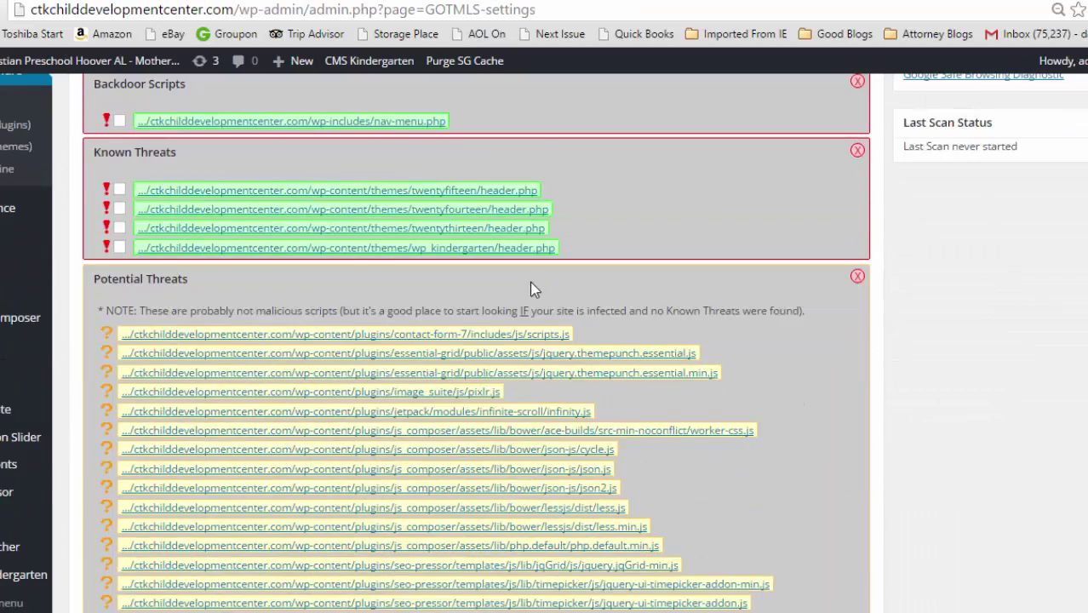
scroll(564, 264, up, 6)
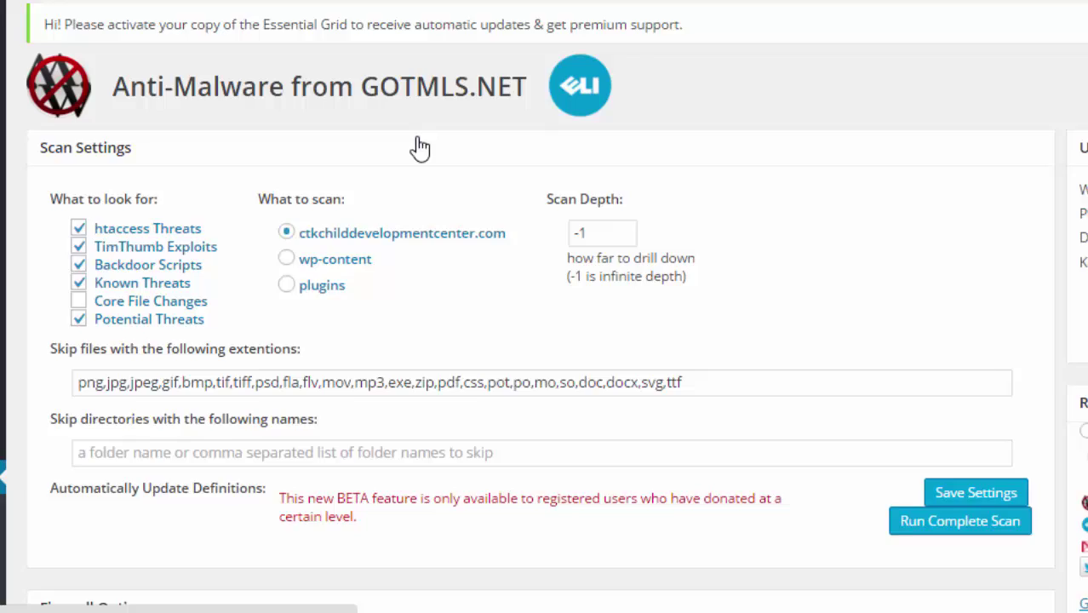
Block XMLRPC access in the Anti-Malware plugin's Firewall Options and check the option's status.
scroll(451, 160, down, 3)
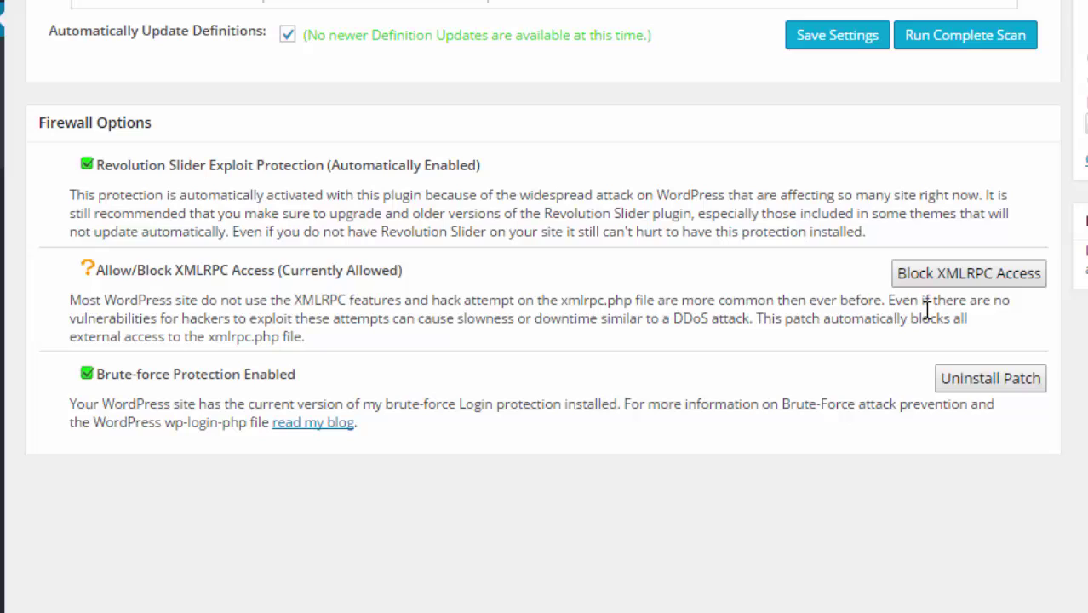
click(994, 279)
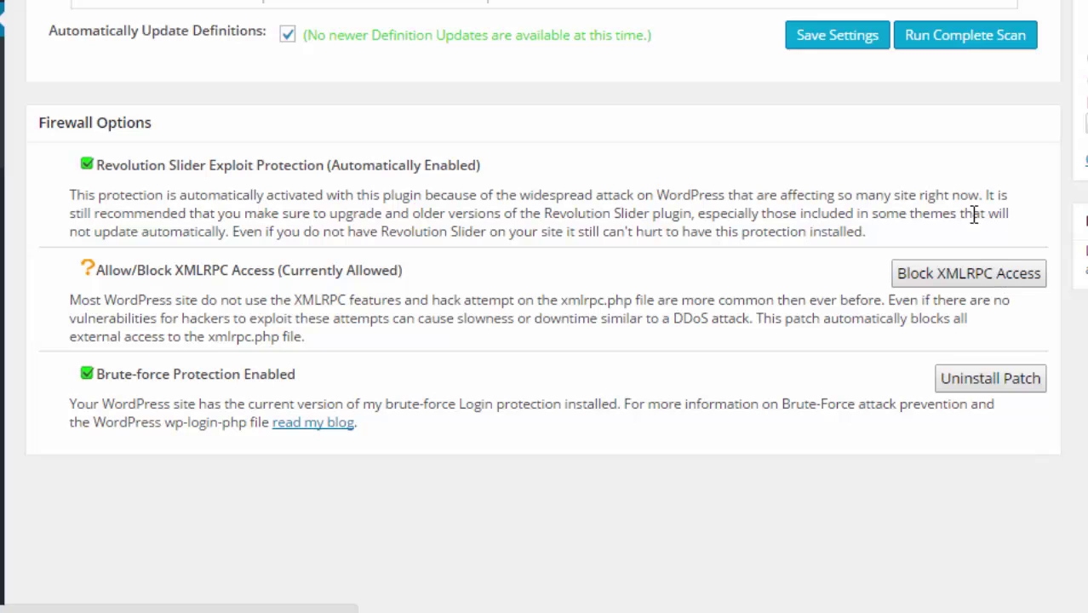
scroll(948, 189, down, 7)
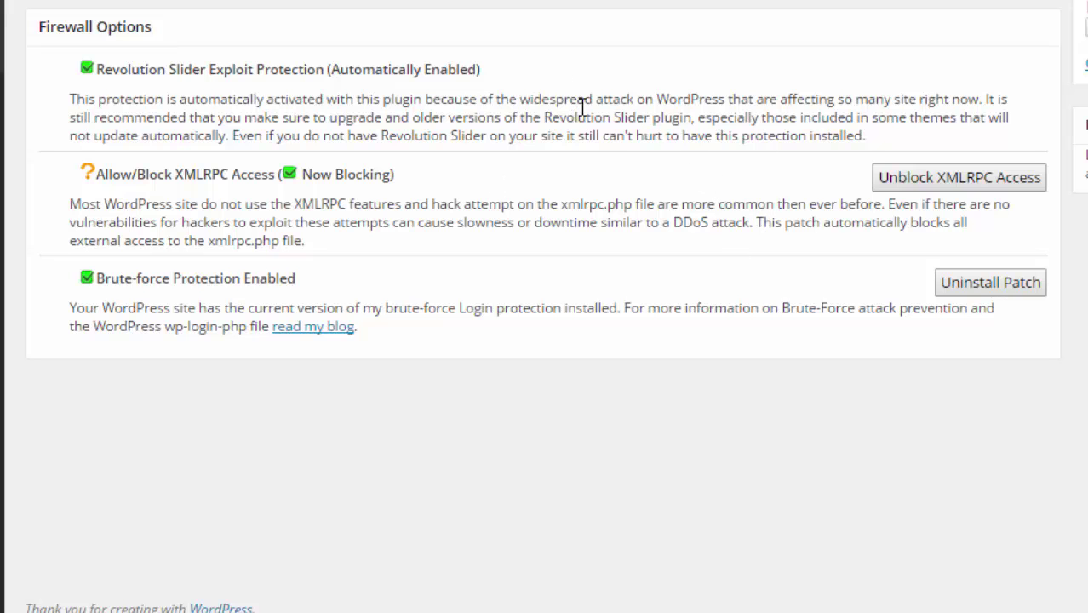
Review the child development center site's Scan Settings and Firewall Options on the Anti-Malware page.
scroll(616, 195, up, 2)
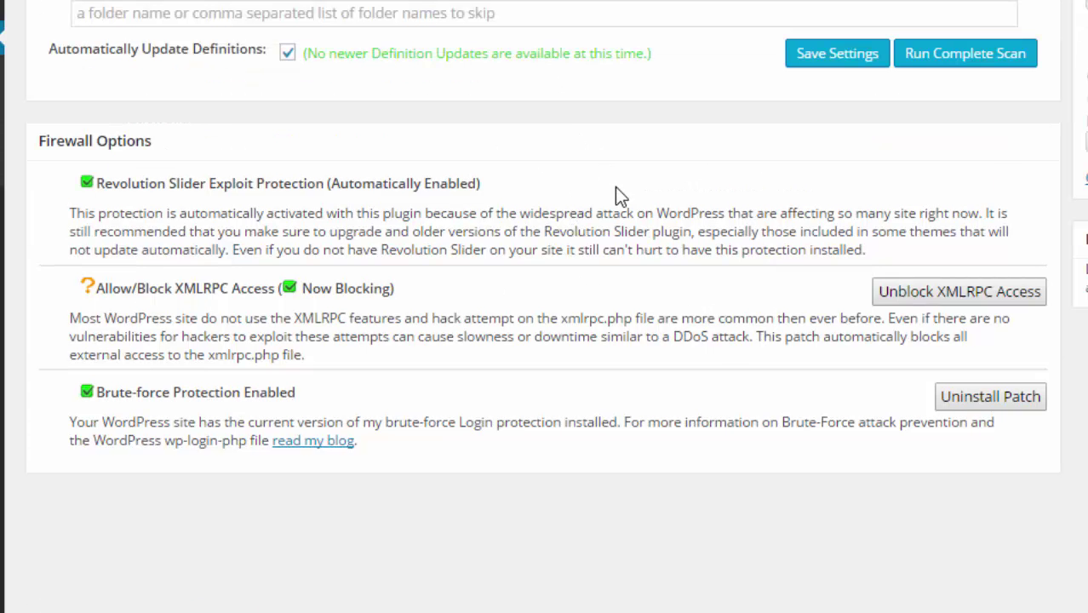
scroll(625, 195, up, 2)
scroll(651, 187, down, 2)
scroll(656, 185, up, 6)
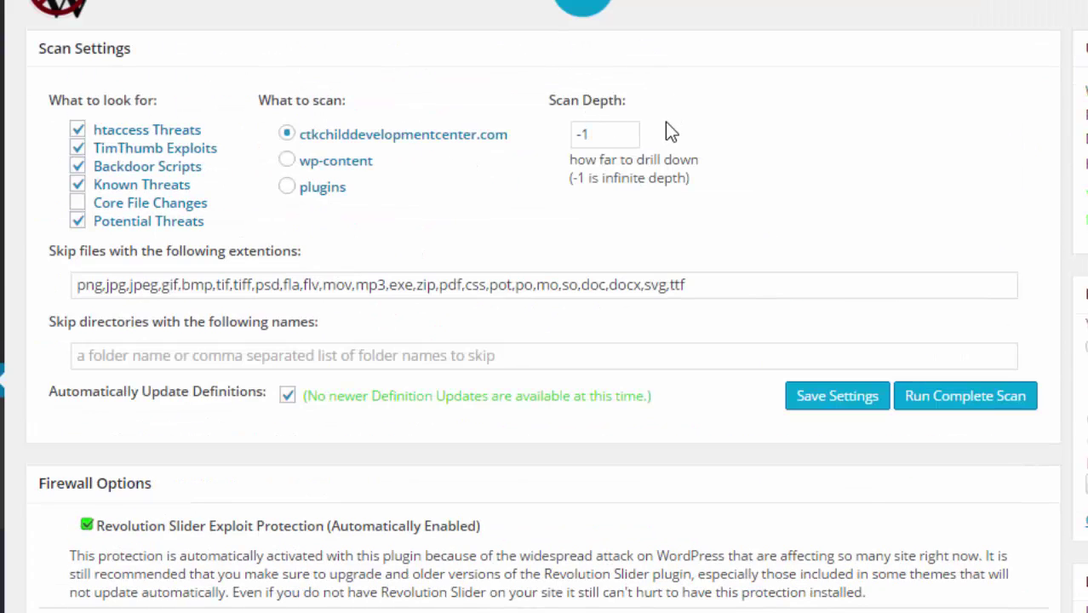
scroll(669, 130, down, 2)
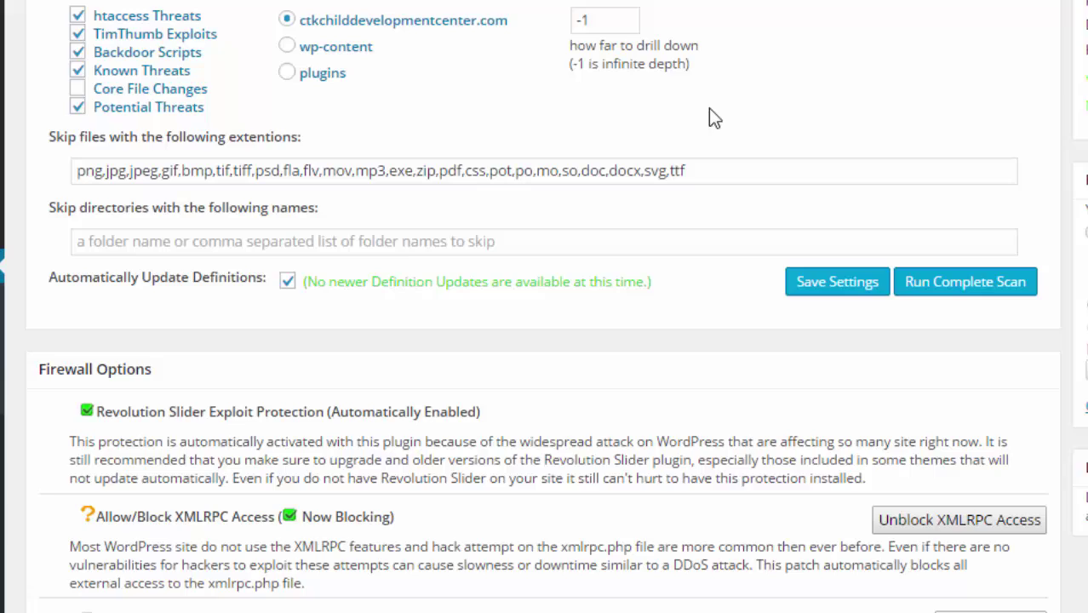
scroll(724, 127, up, 4)
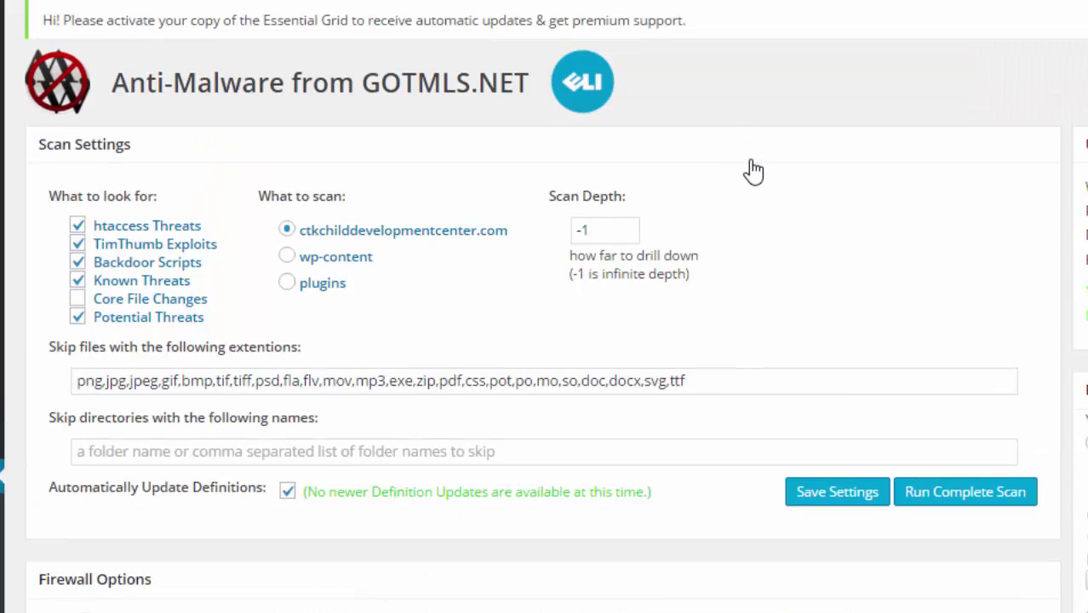
scroll(739, 155, down, 2)
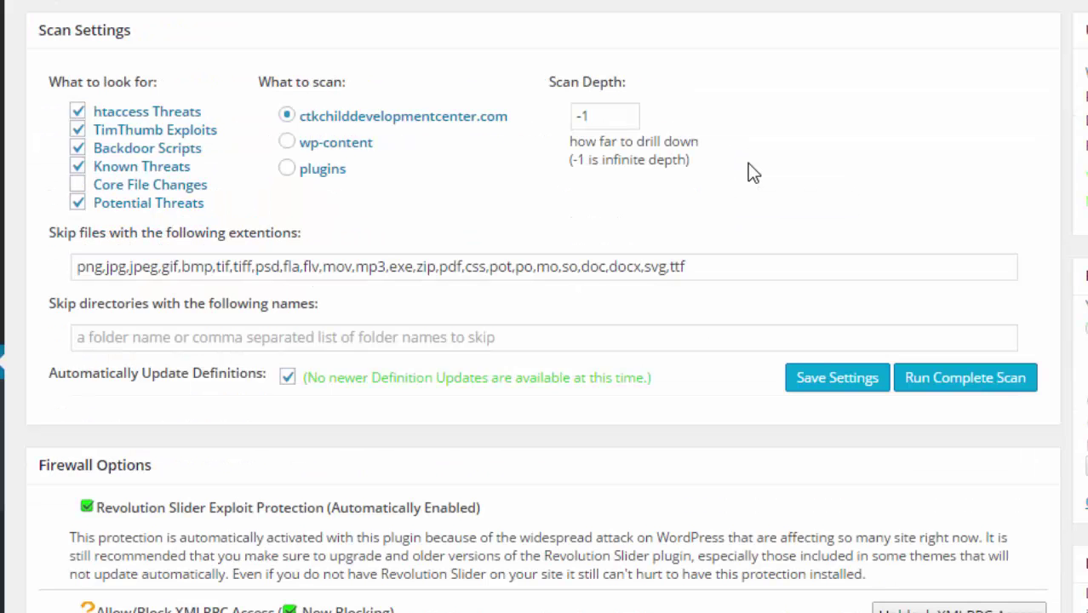
scroll(766, 158, down, 4)
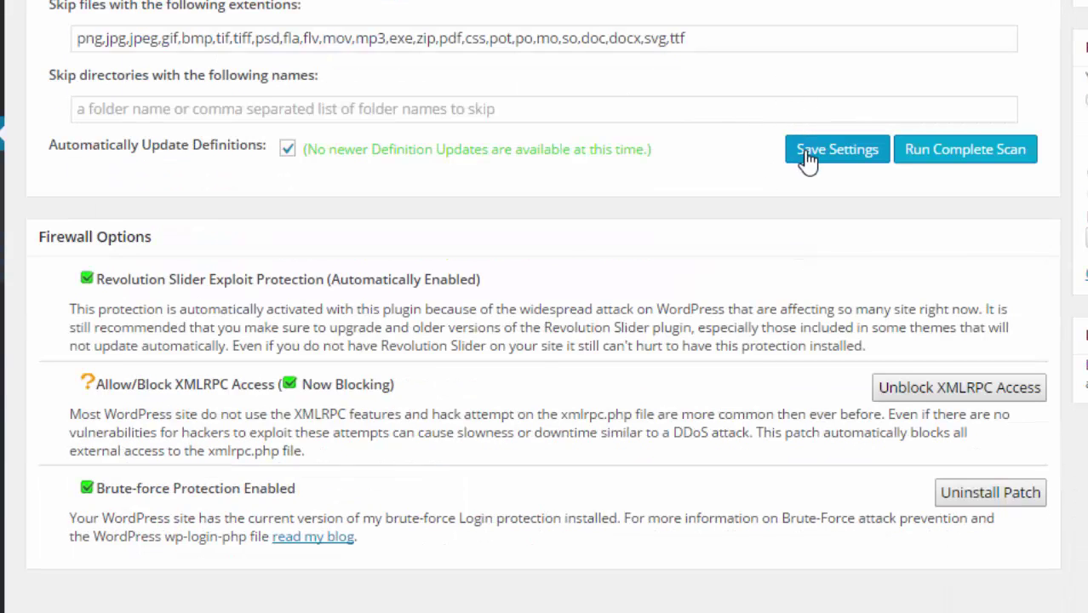
Check the other site's Complete Scan Status and compare it with the child development center site's scan and firewall settings.
scroll(819, 174, up, 6)
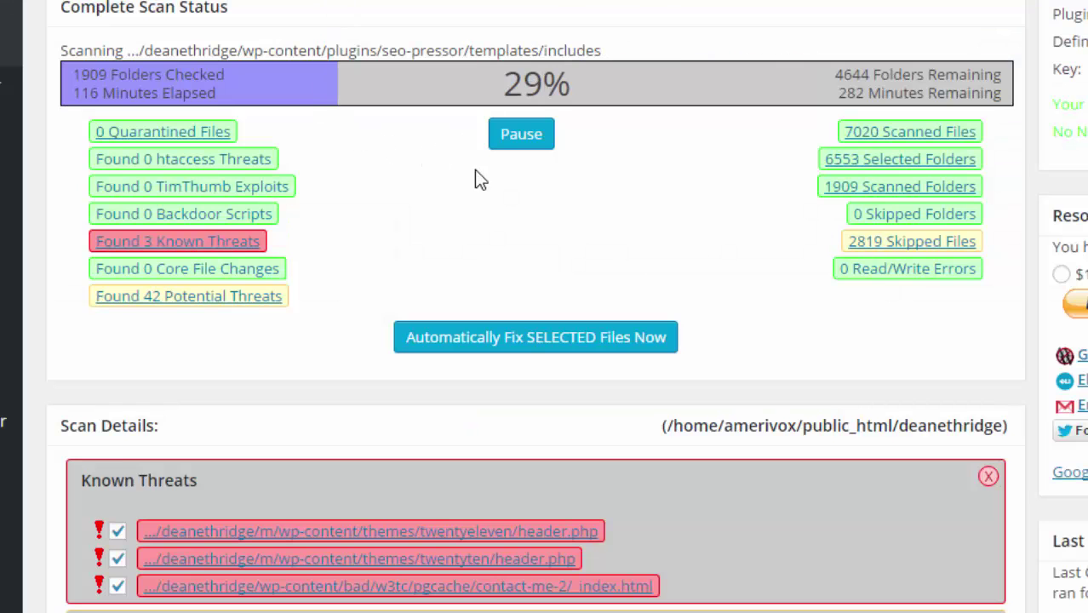
scroll(475, 243, down, 7)
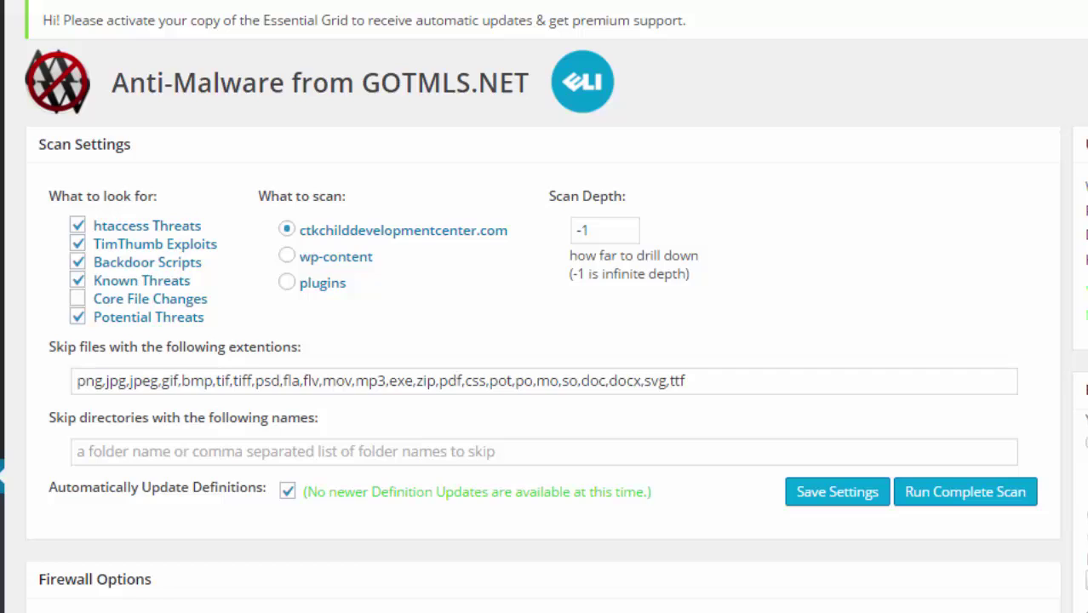
scroll(607, 262, down, 5)
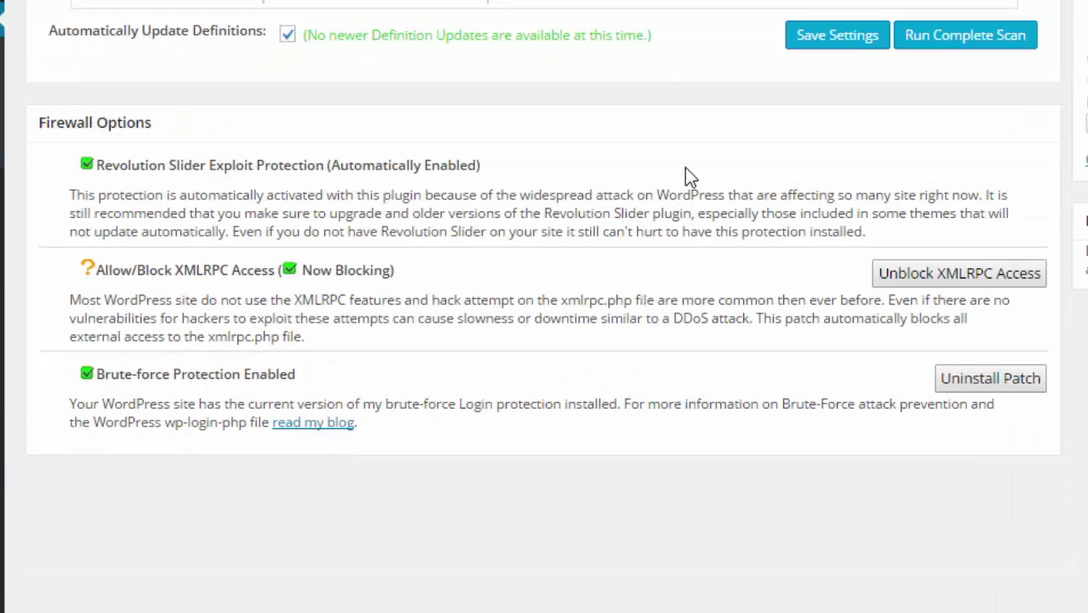
scroll(28, 349, up, 5)
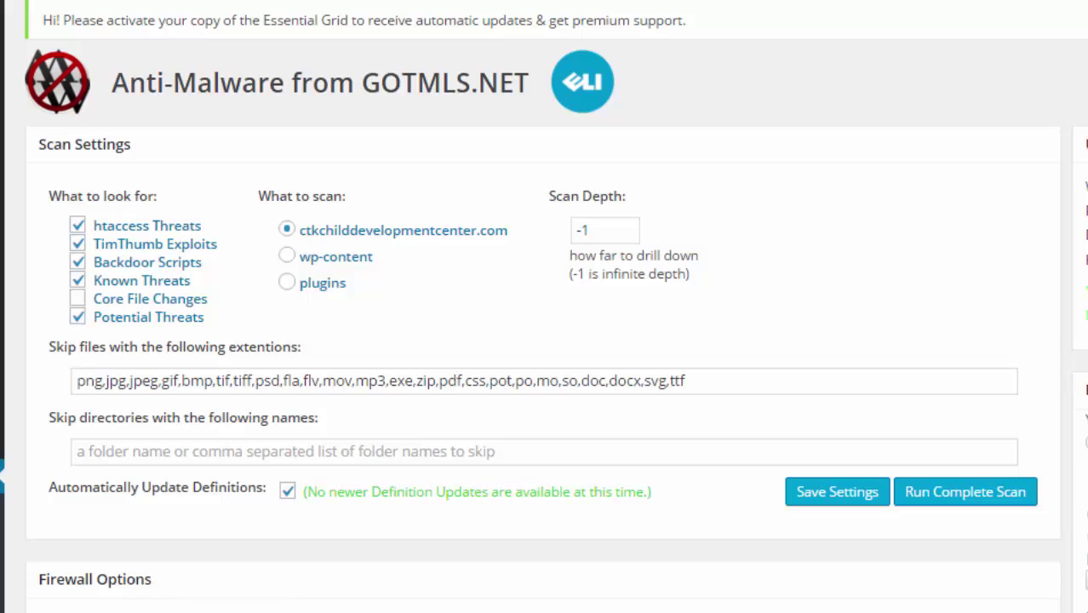
scroll(213, 230, down, 5)
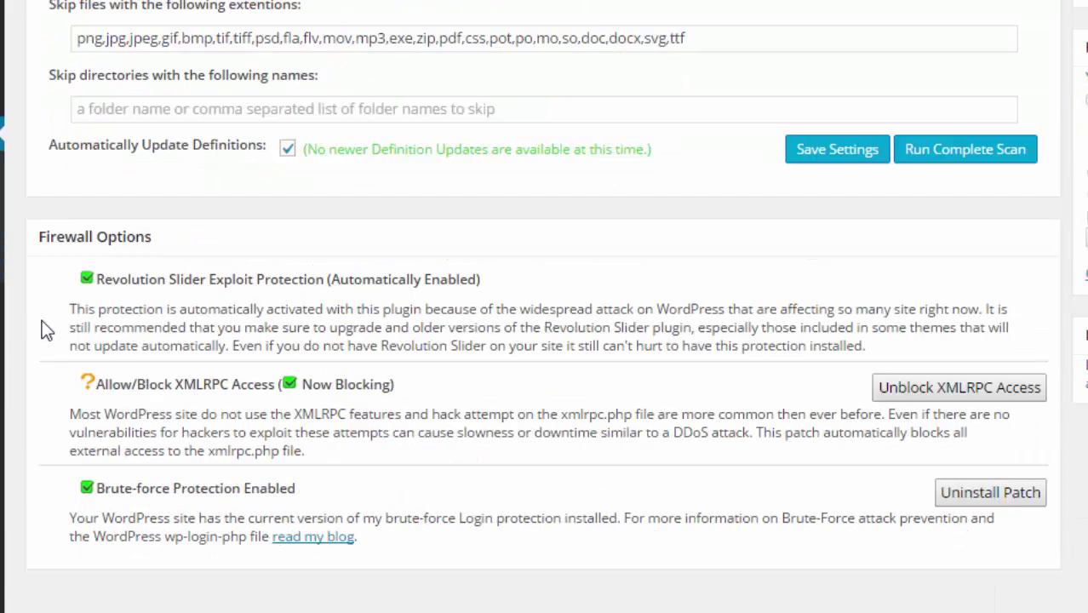
scroll(42, 325, up, 5)
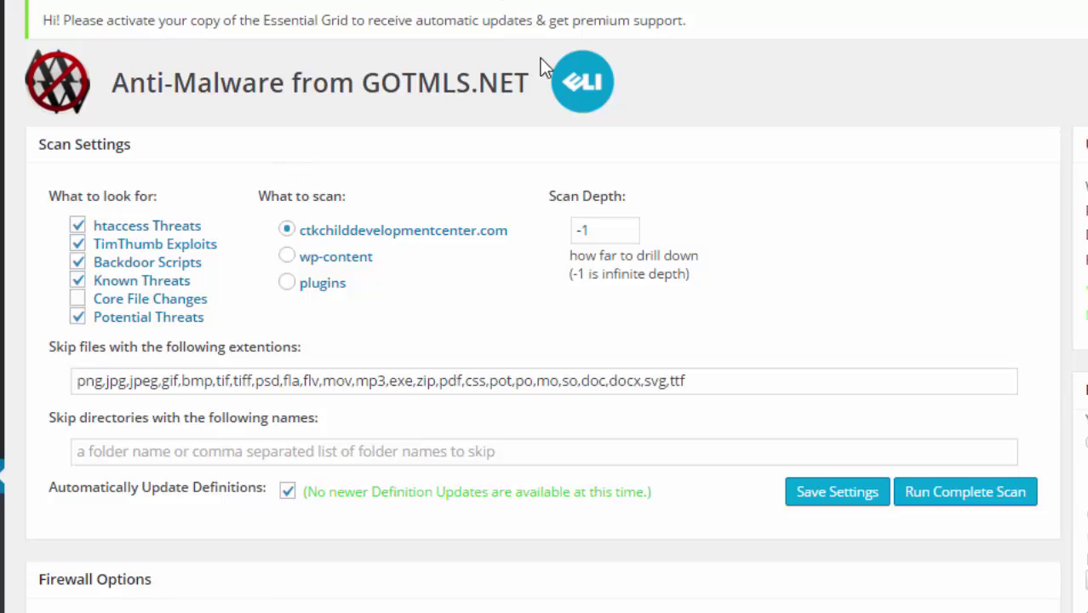
scroll(538, 58, down, 5)
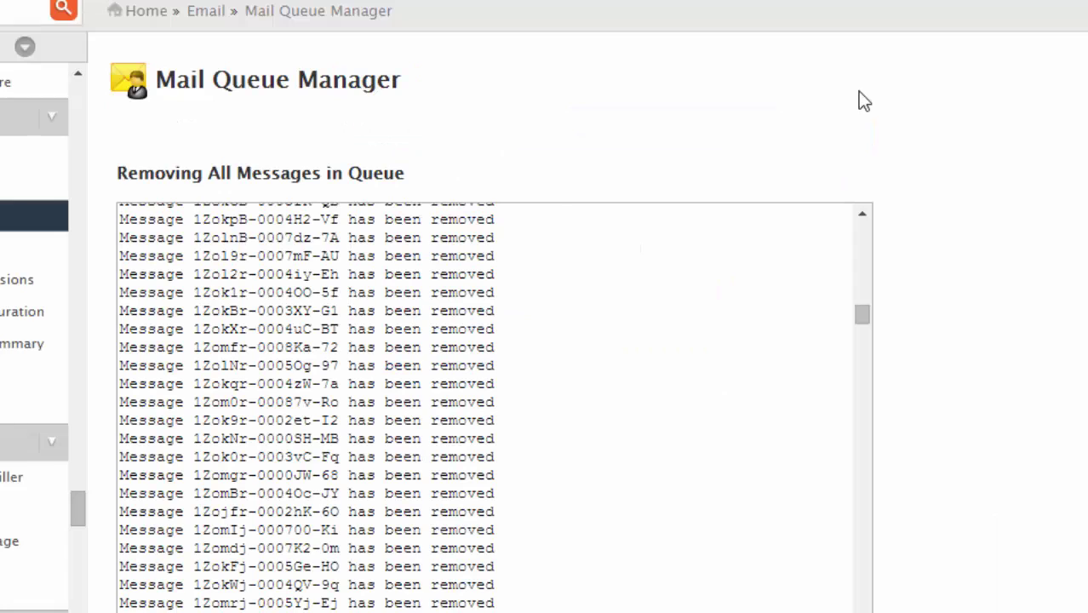
Switch to WHM's Mail Queue Manager and look through the log of removed queue messages and the available email tools.
scroll(860, 100, down, 3)
scroll(724, 287, down, 10)
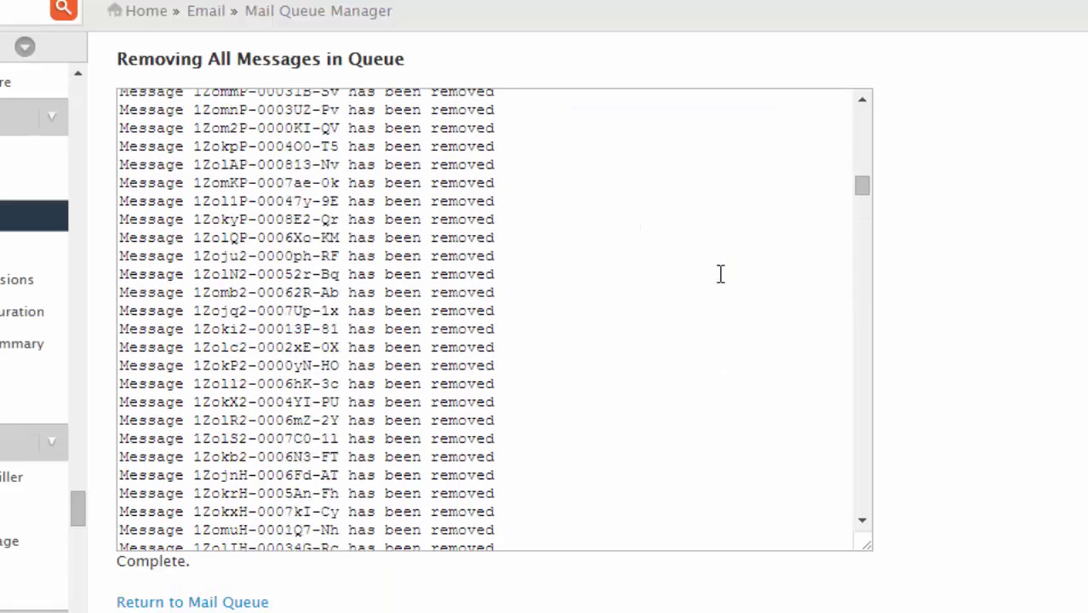
scroll(720, 273, up, 10)
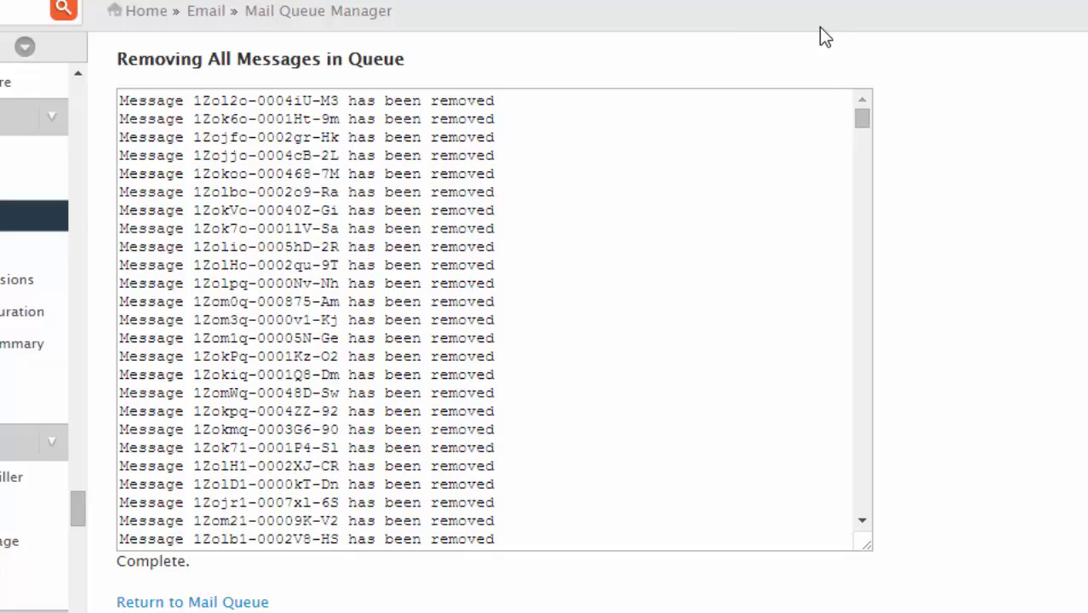
scroll(681, 171, down, 3)
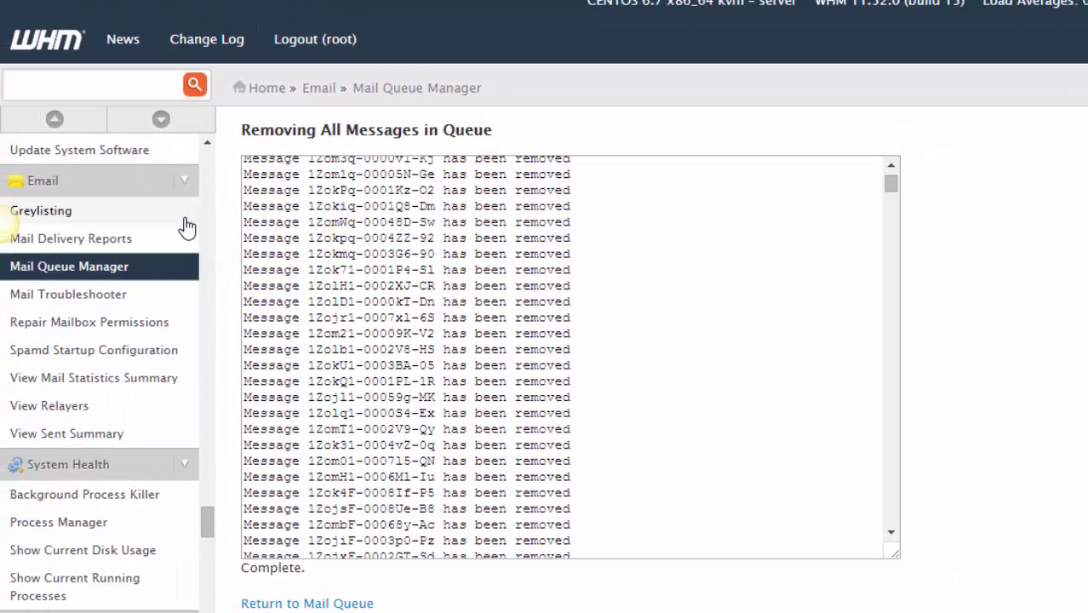
scroll(107, 317, up, 5)
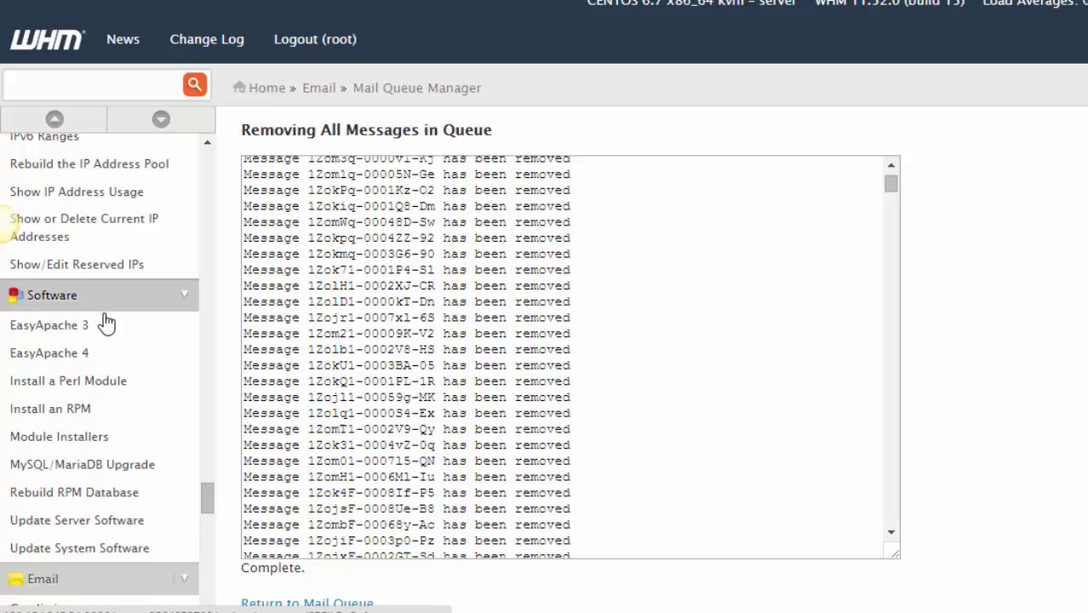
scroll(106, 321, down, 2)
scroll(596, 154, down, 3)
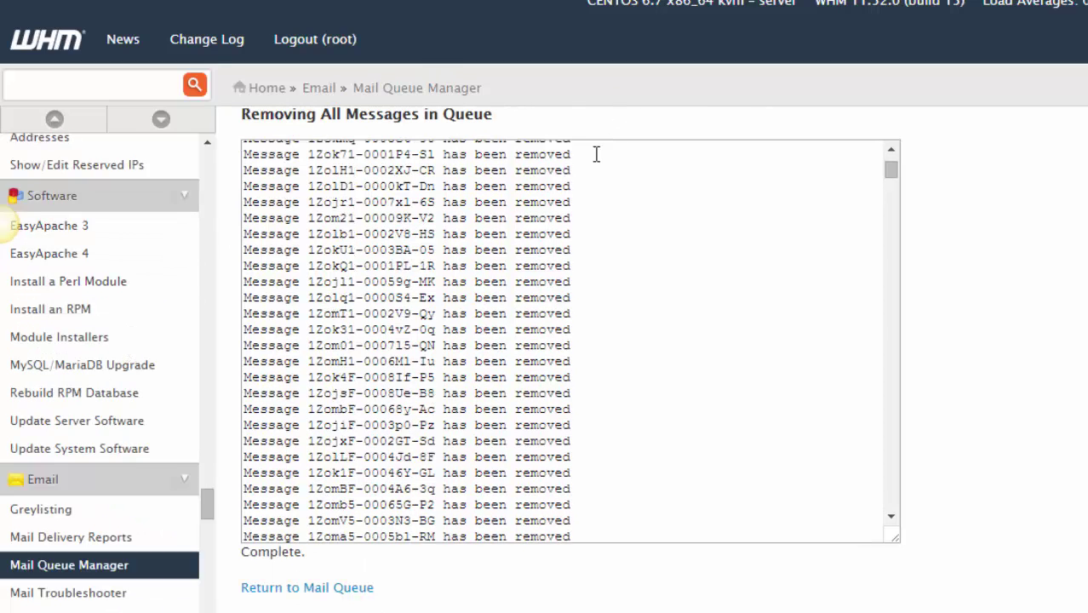
scroll(596, 155, down, 3)
scroll(127, 426, down, 3)
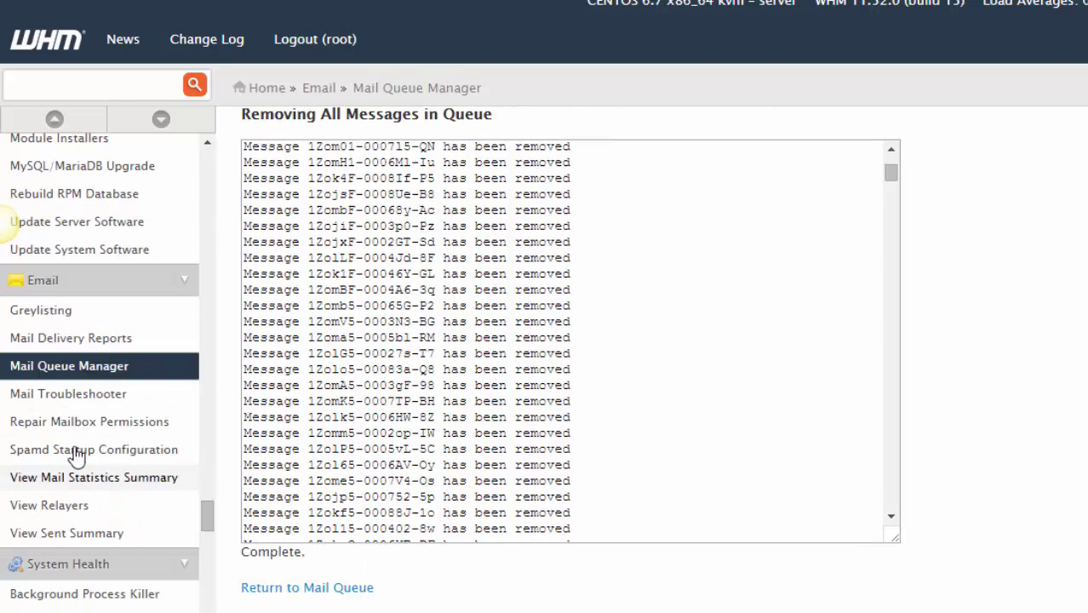
Open View Mail Statistics Summary from the Email tools and examine the grand total of received messages and the hourly counts.
click(52, 285)
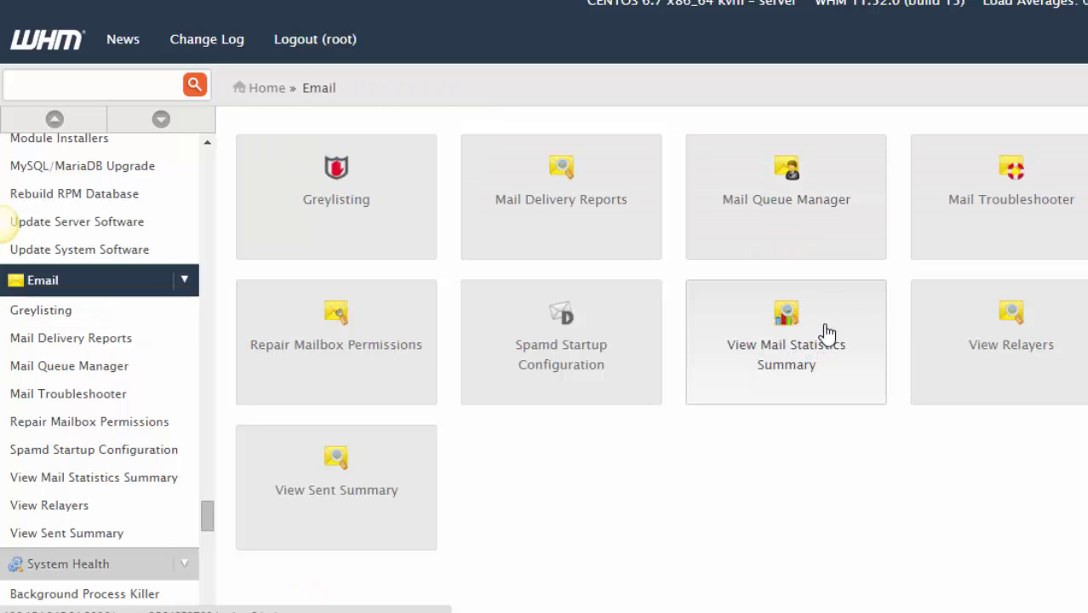
click(828, 322)
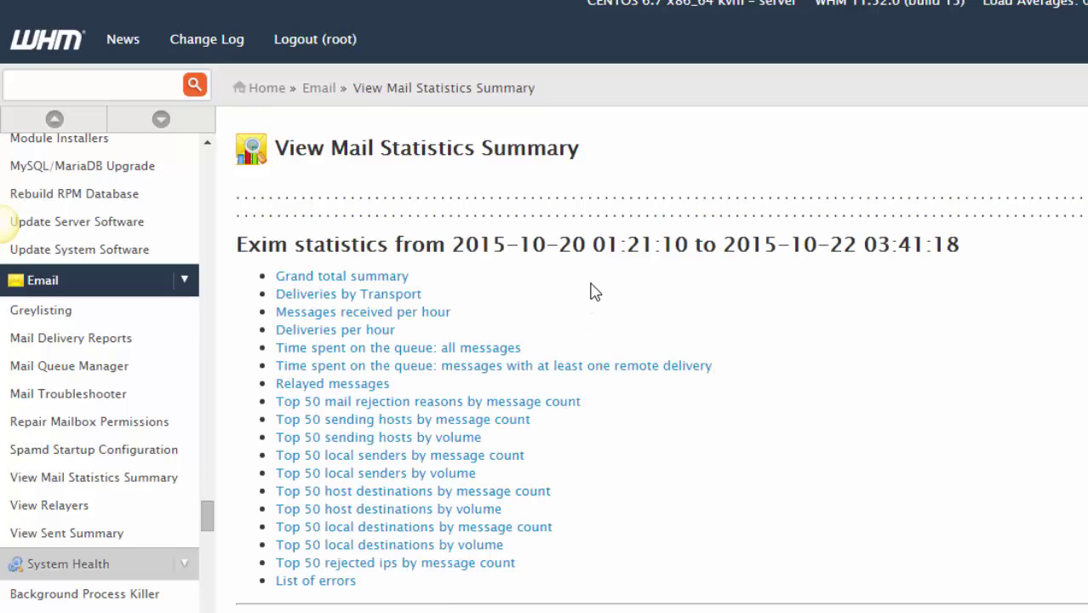
scroll(660, 310, down, 7)
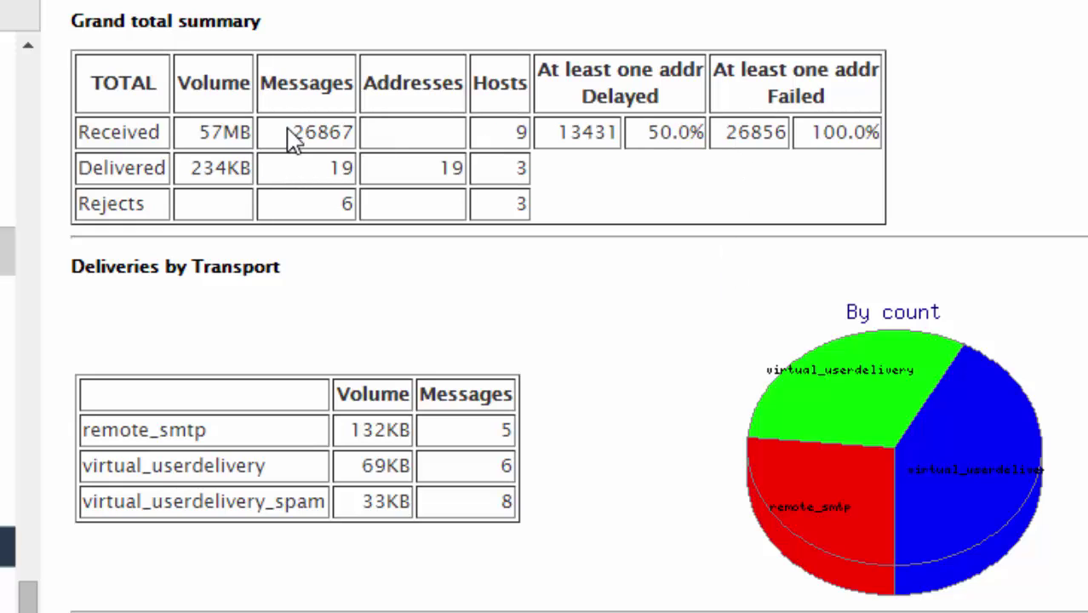
drag(292, 134, 341, 134)
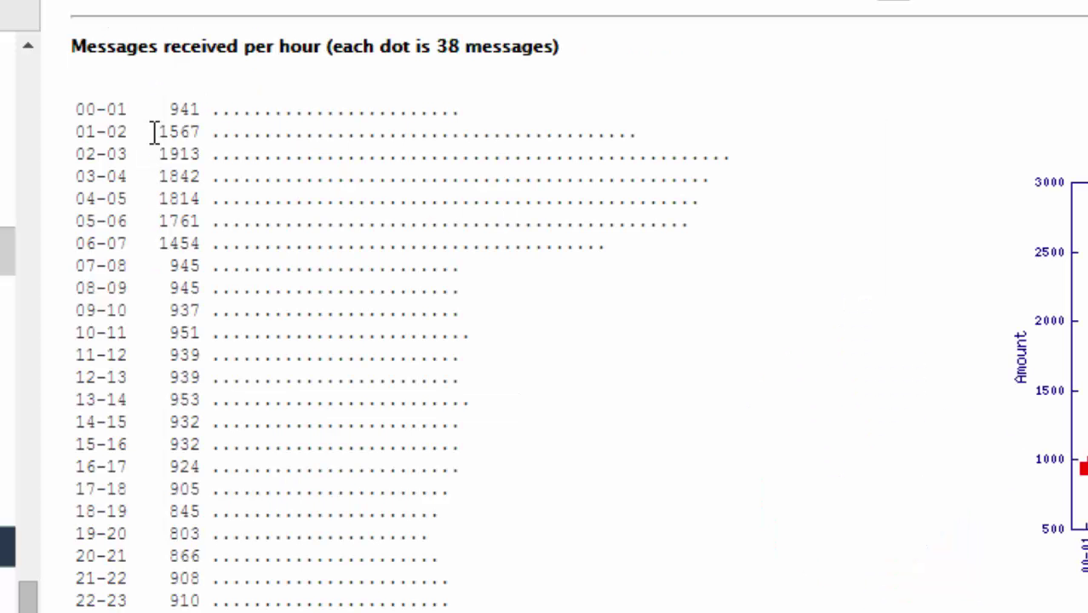
drag(170, 132, 203, 132)
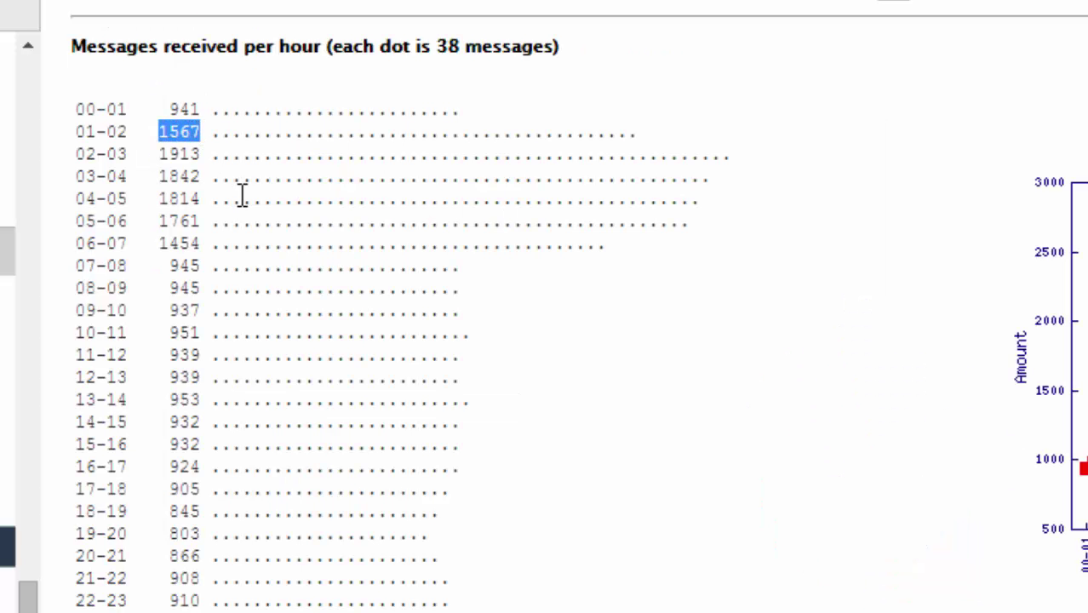
scroll(354, 257, up, 3)
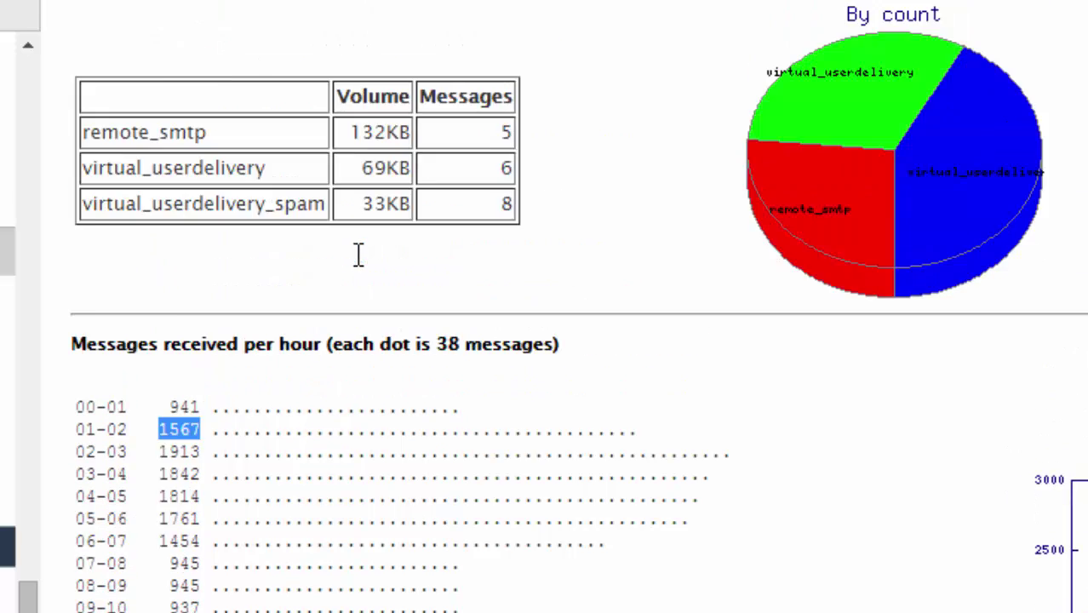
Examine the mail statistics for hourly charts, deliveries, time spent on the queue, relayed messages and rejection reasons.
scroll(357, 253, down, 2)
scroll(367, 257, down, 3)
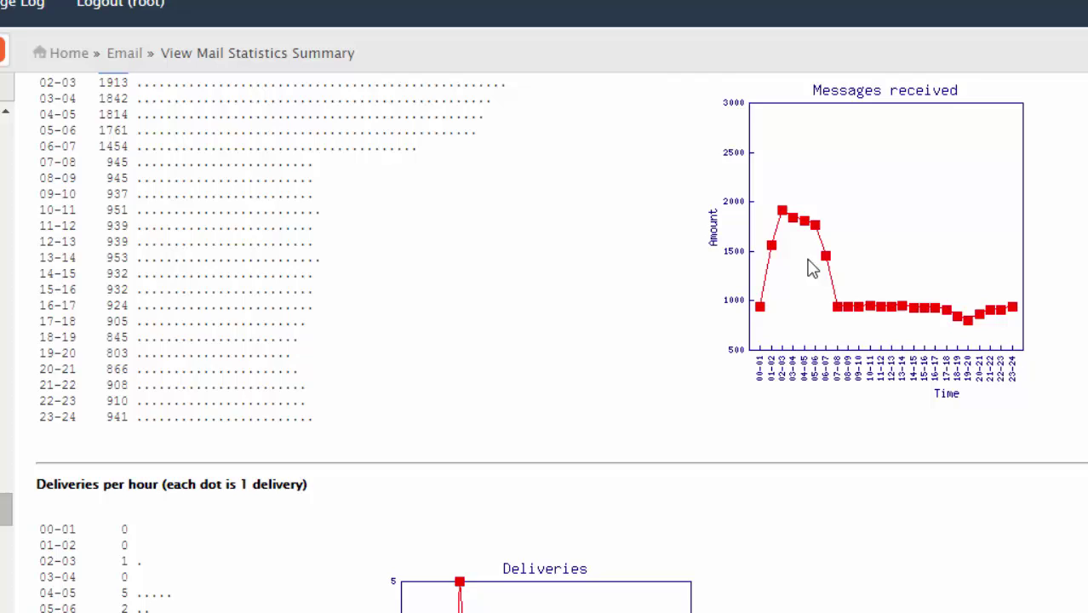
scroll(749, 236, up, 3)
scroll(625, 284, down, 8)
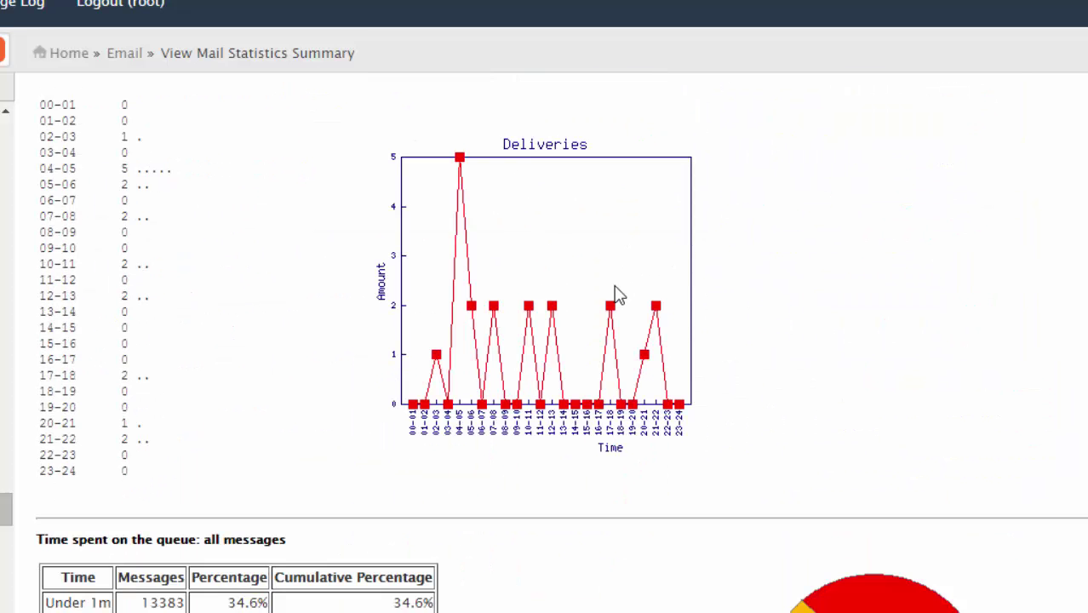
scroll(620, 294, down, 3)
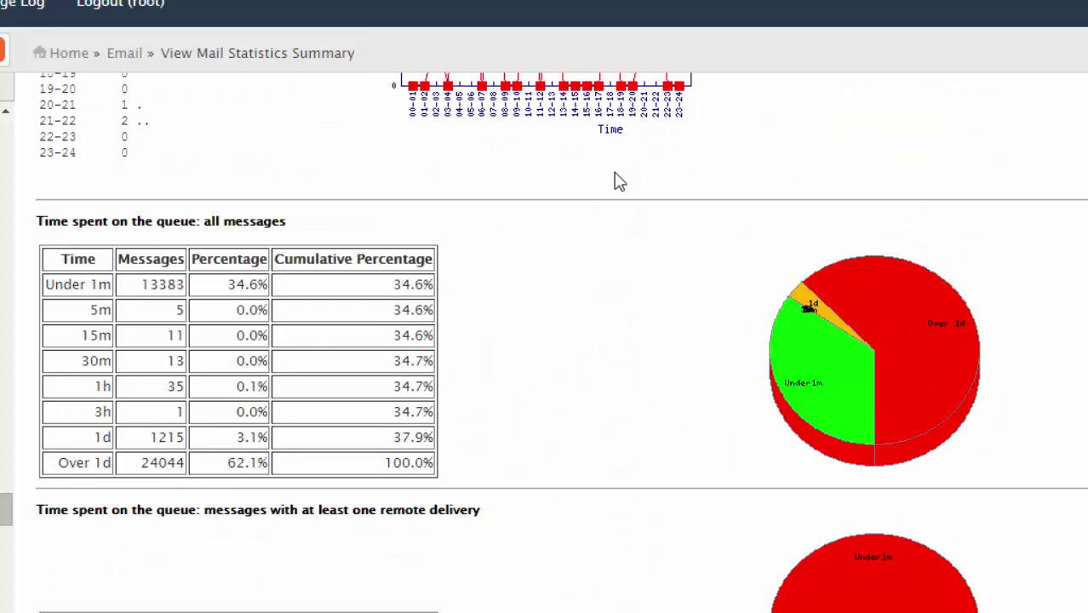
scroll(521, 249, down, 11)
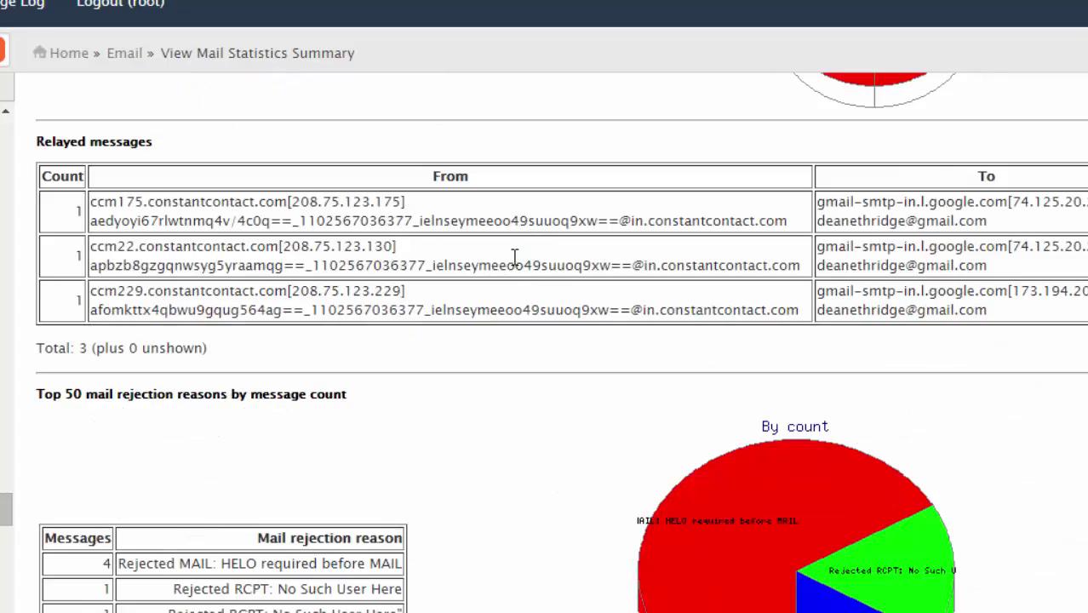
scroll(518, 267, up, 20)
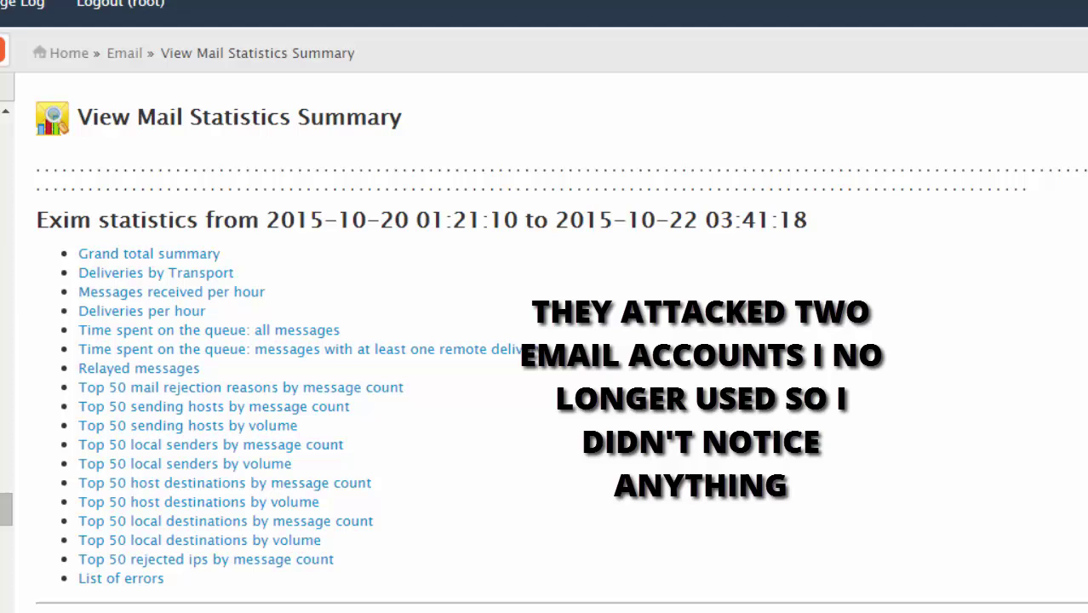
Return to the Email tools overview and open Greylisting.
click(124, 53)
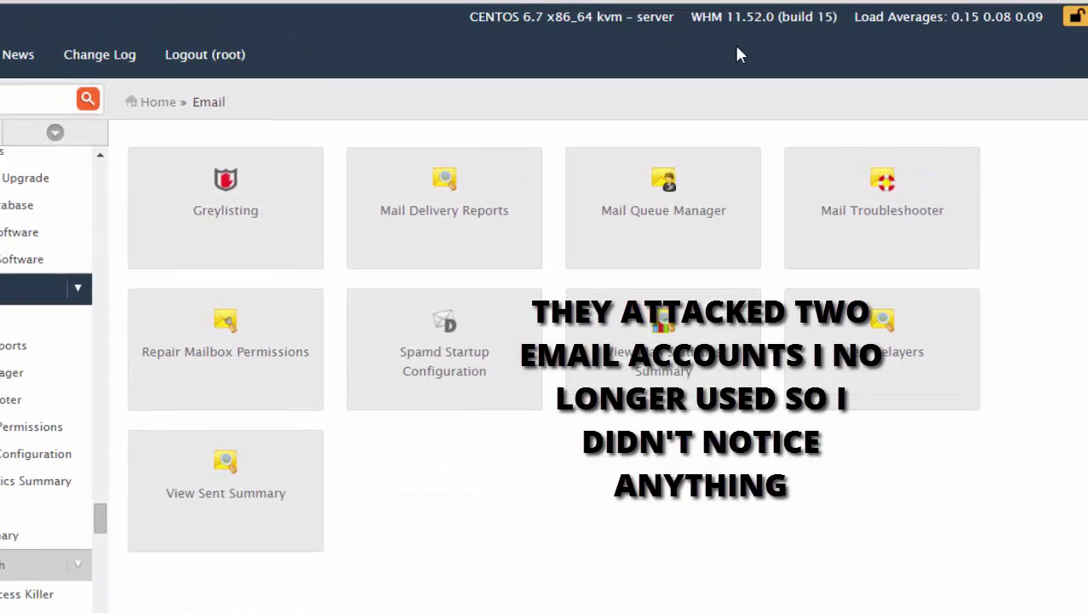
click(225, 194)
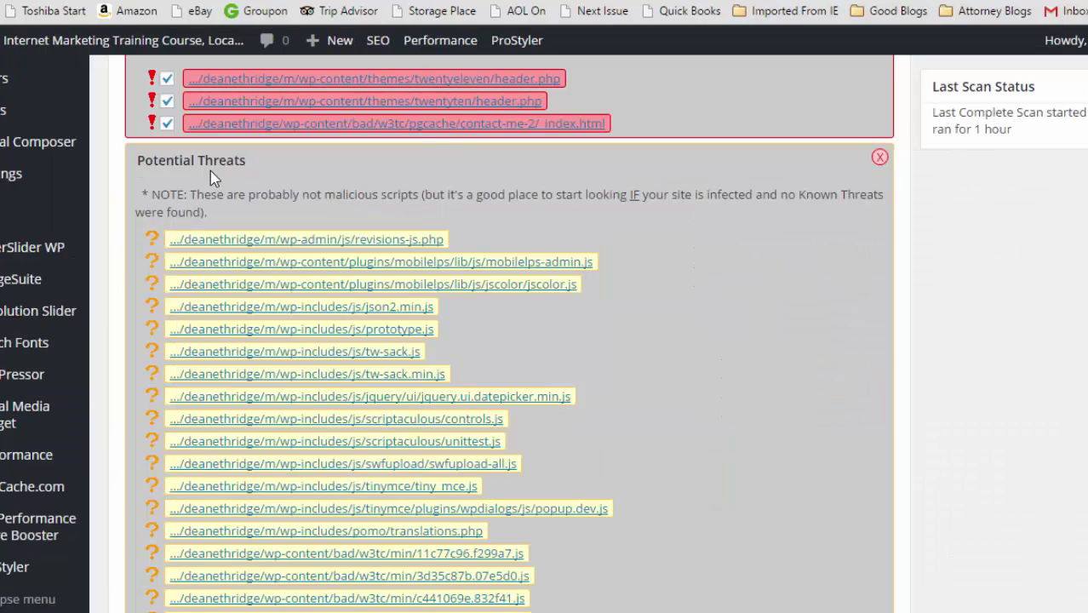
Read through the Potential Threats list in the WordPress Anti-Malware scan and check the Complete Scan Status.
drag(146, 166, 254, 166)
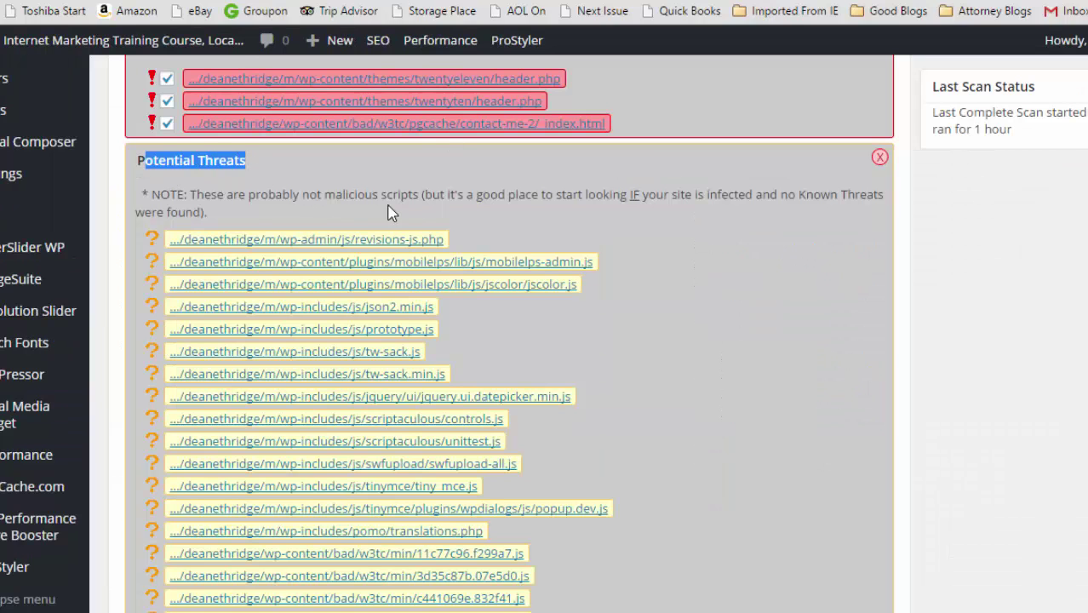
scroll(389, 212, down, 12)
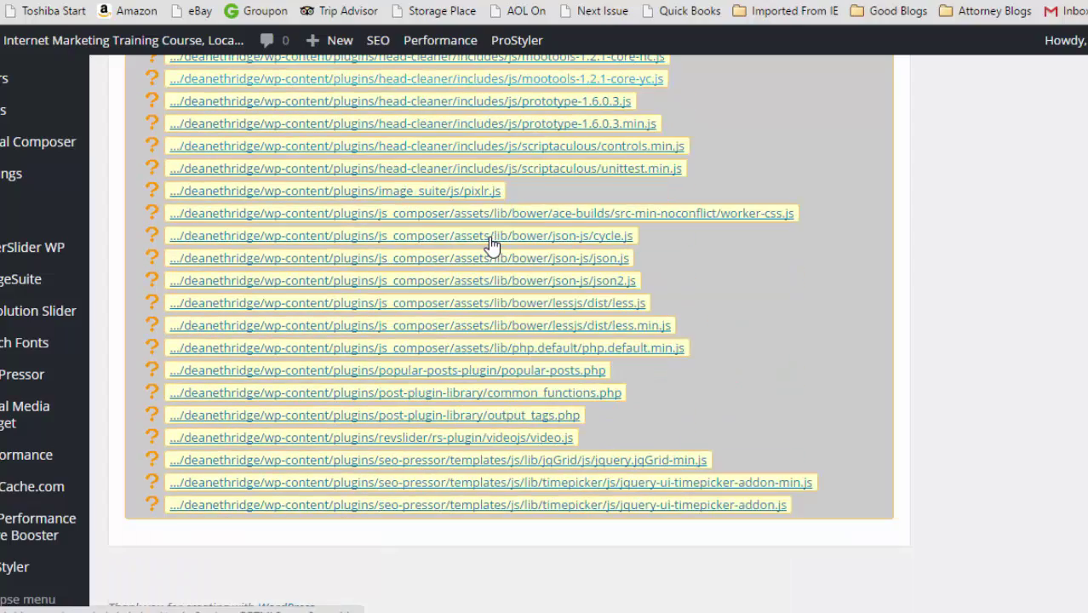
scroll(492, 247, up, 15)
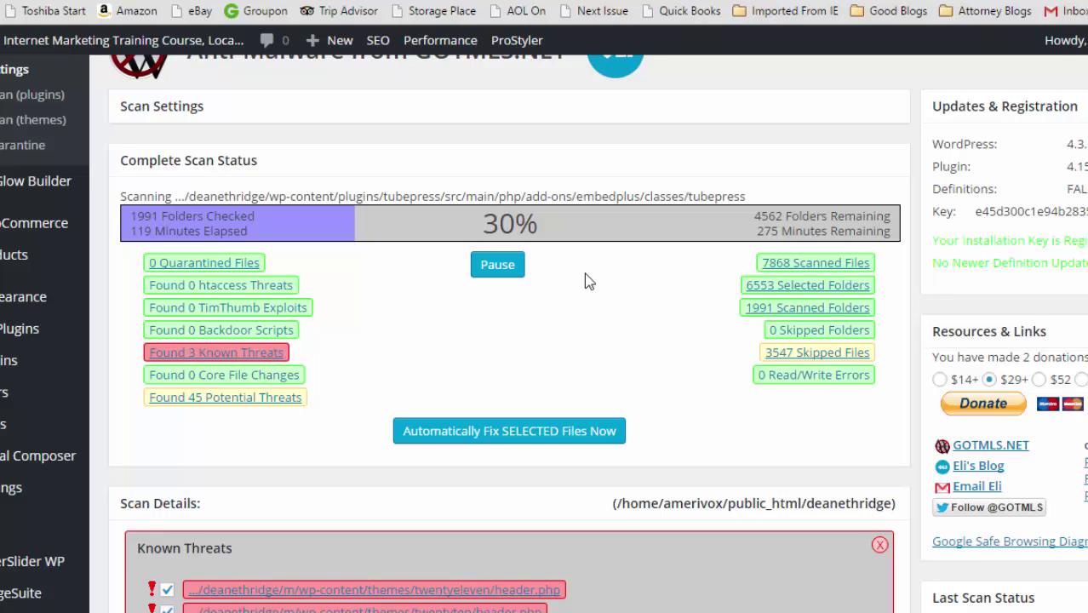
Review the notices and Complete Scan Status on the Anti-Malware page, and look over the Email tools in WHM.
scroll(549, 239, up, 3)
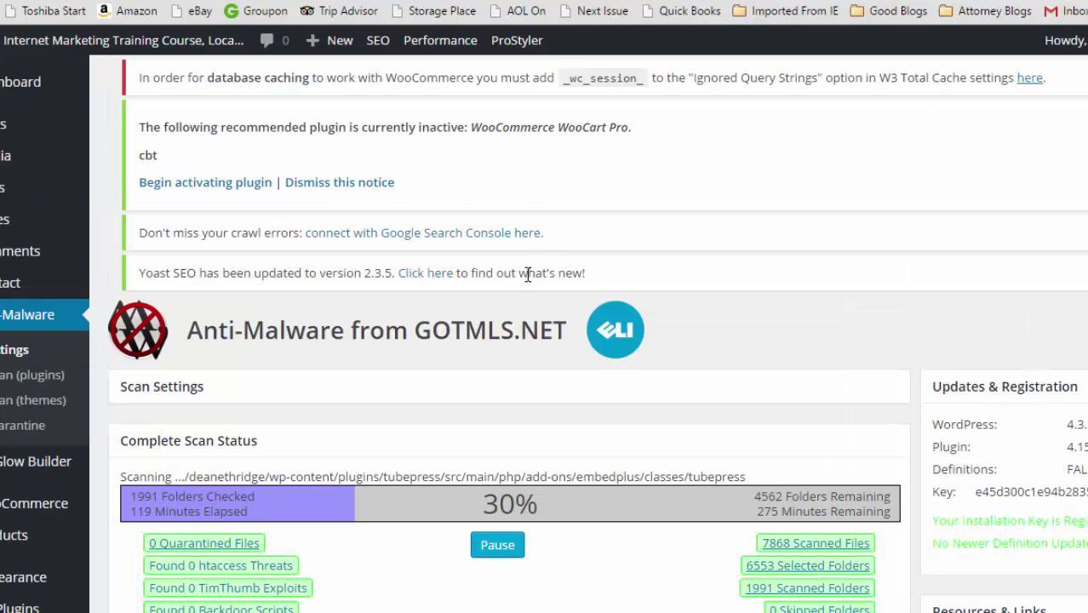
scroll(552, 275, down, 3)
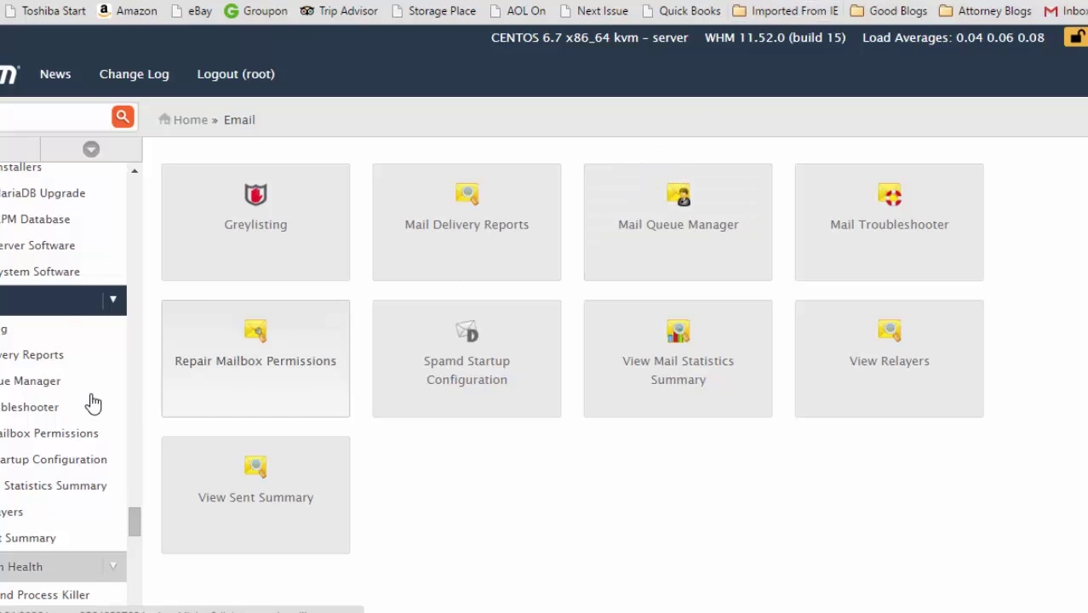
scroll(51, 383, down, 1)
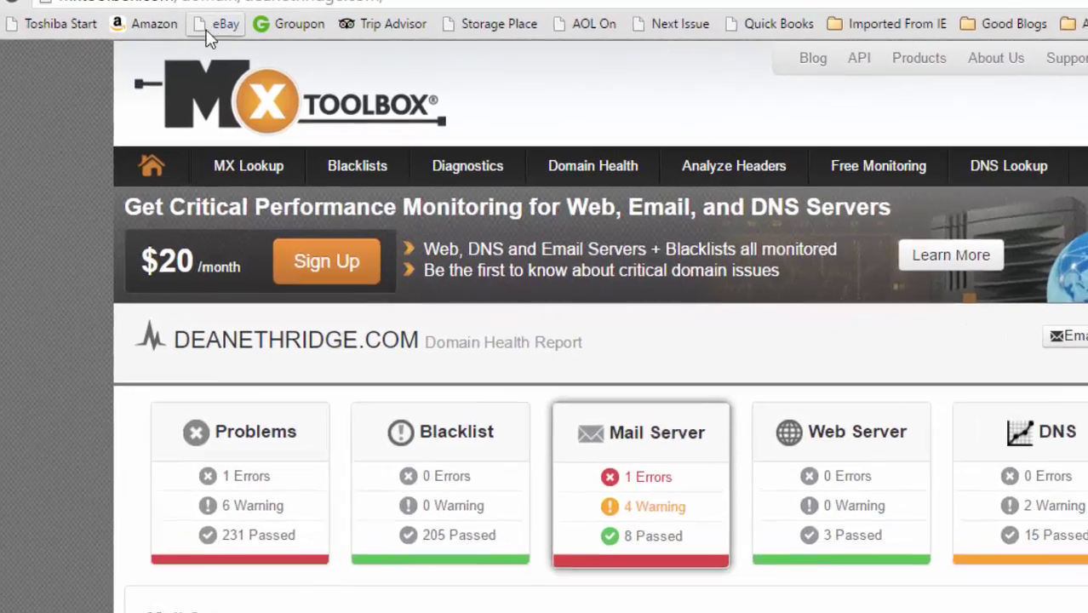
Examine the site's MxToolbox Domain Health Report, covering problems, blacklist and the mail server's MX, DMARC and SMTP test results.
scroll(383, 306, down, 2)
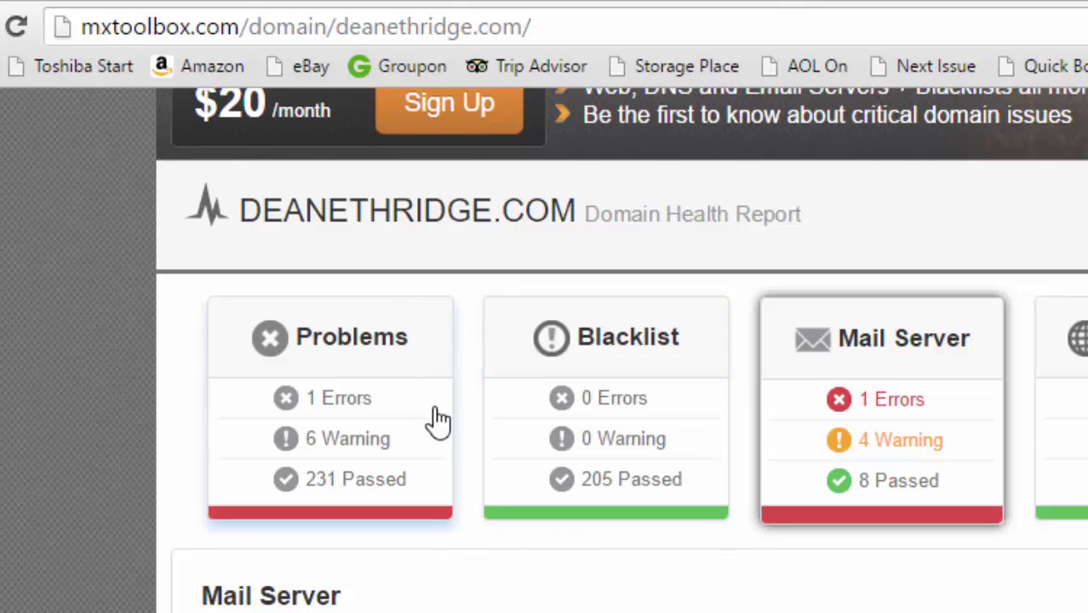
scroll(621, 349, down, 2)
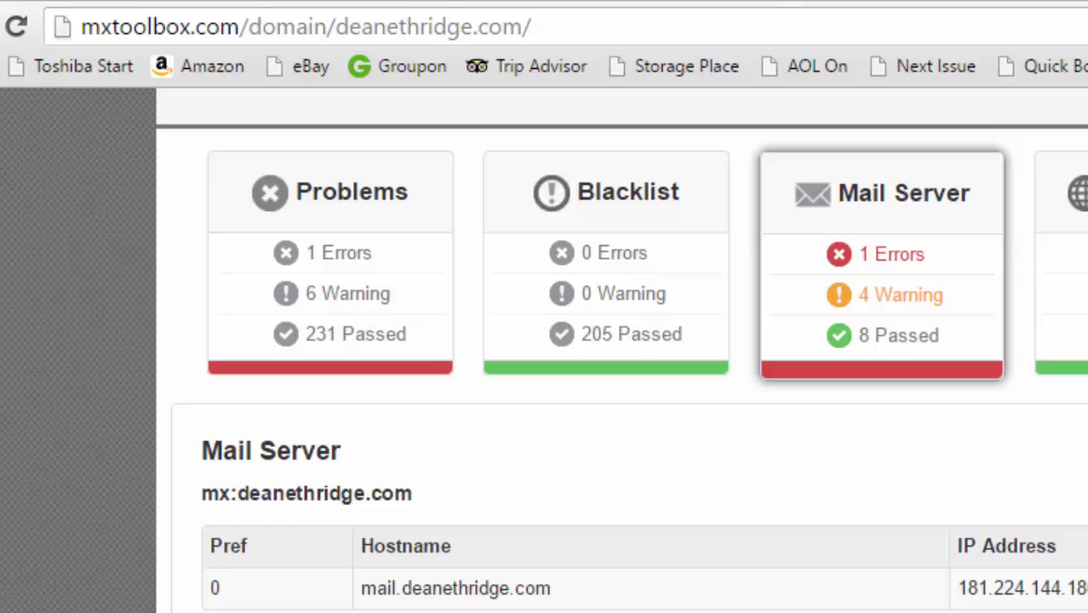
scroll(924, 345, down, 2)
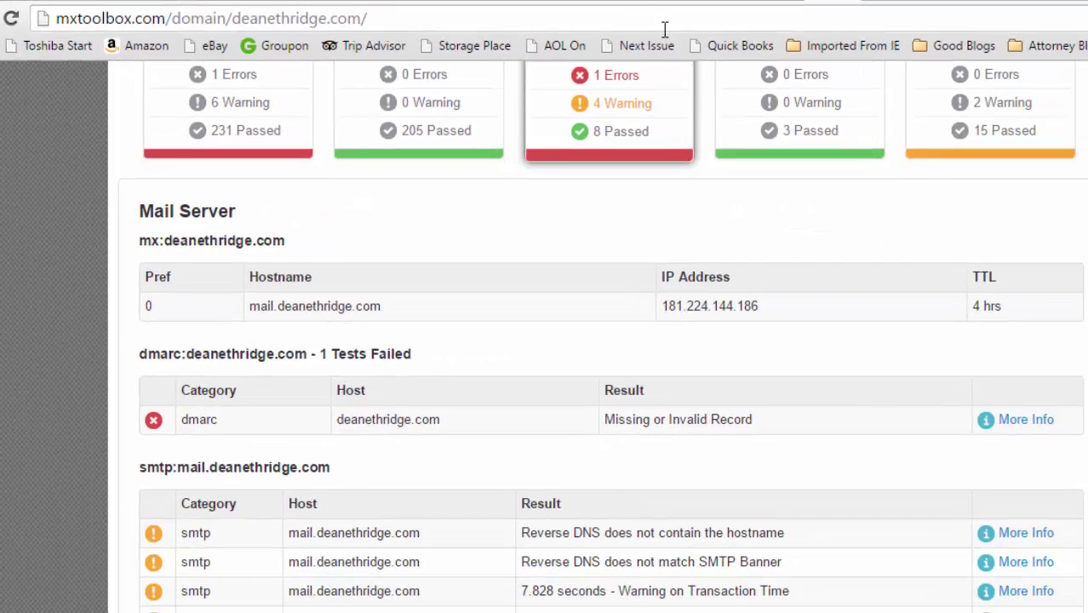
scroll(660, 145, up, 5)
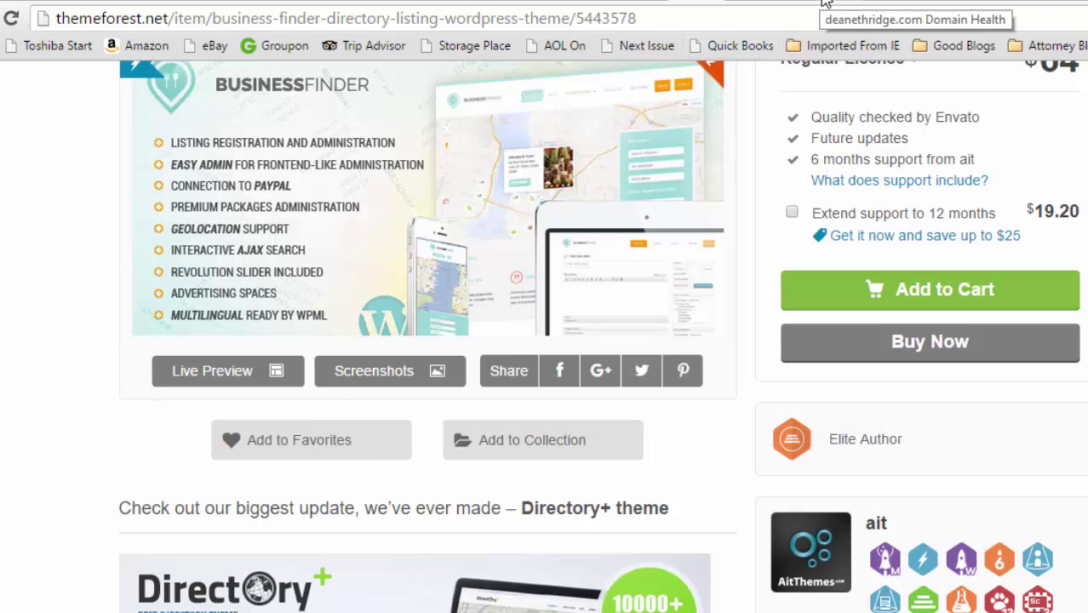
click(828, 2)
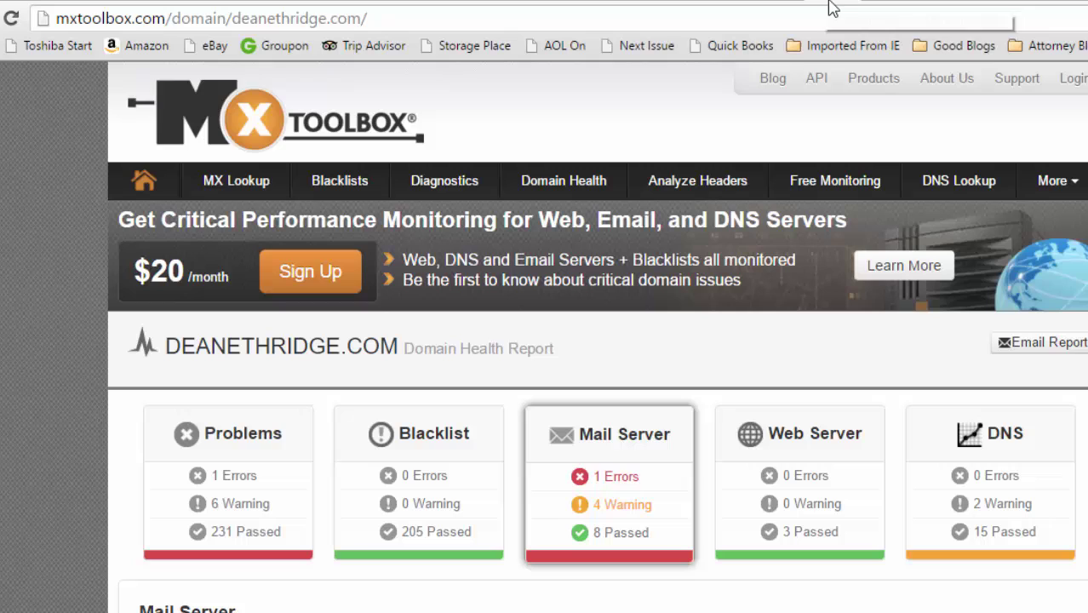